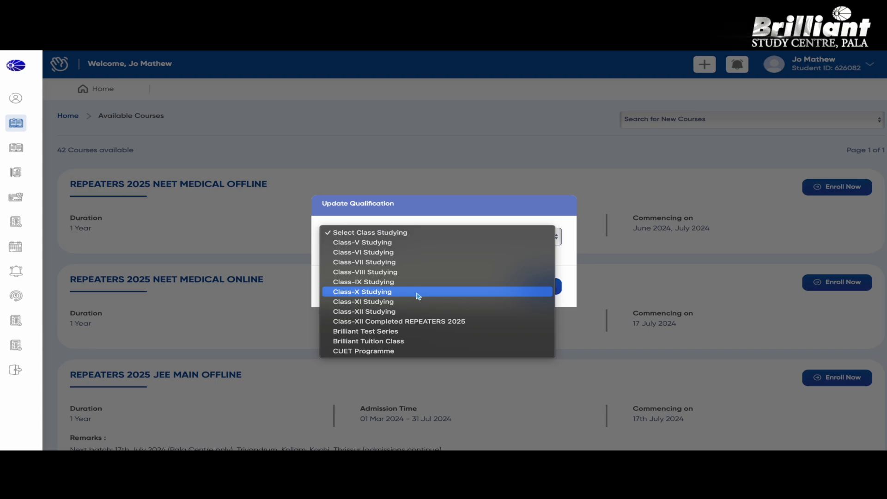
Change the qualification to Class-X Studying and save it so only the 5 Class X courses are listed
left_click(418, 296)
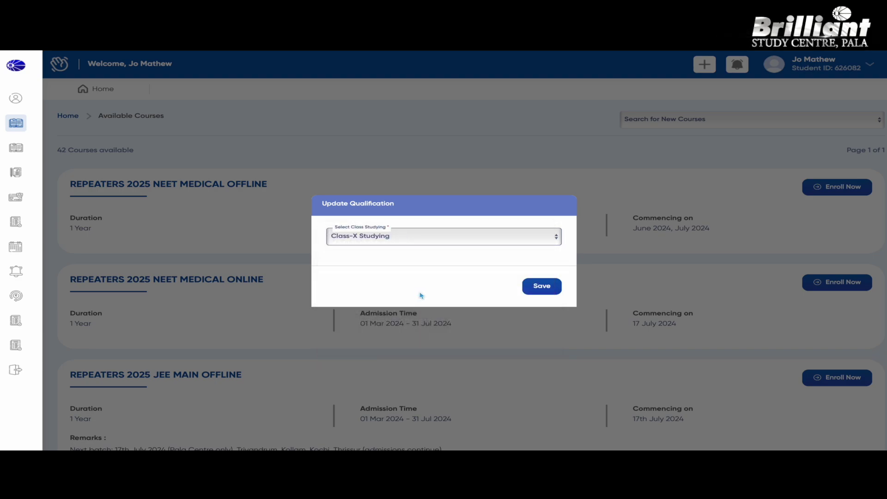
left_click(546, 289)
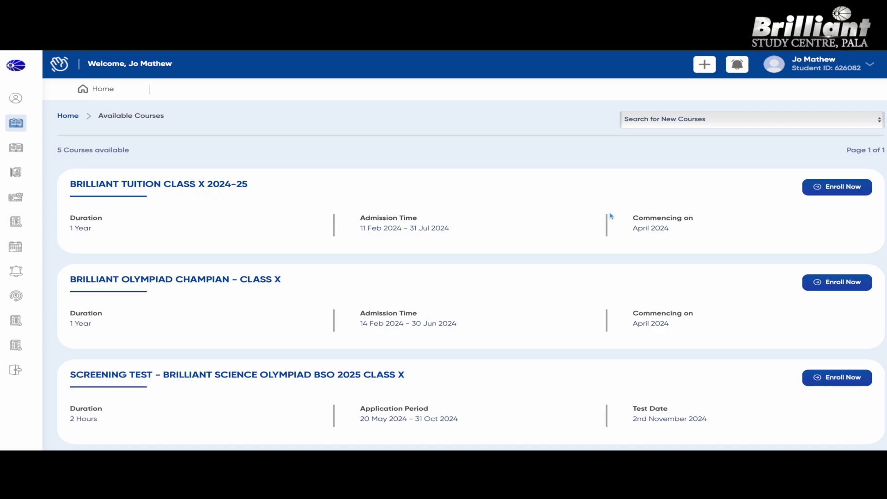
scroll(478, 236, "down", 2)
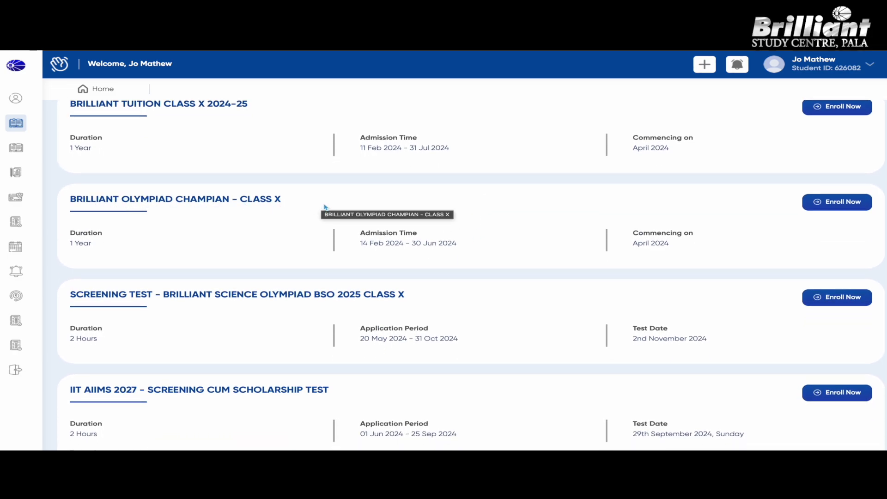
scroll(369, 227, "down", 1)
scroll(368, 227, "down", 2)
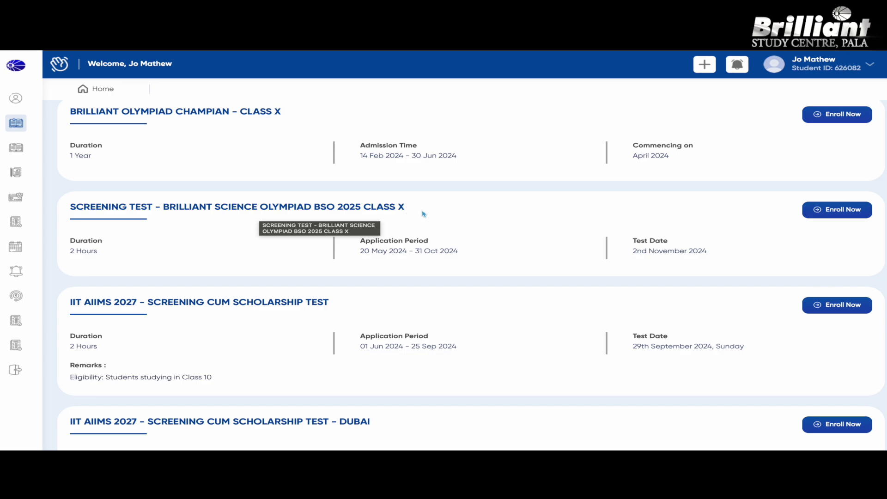
scroll(424, 214, "down", 3)
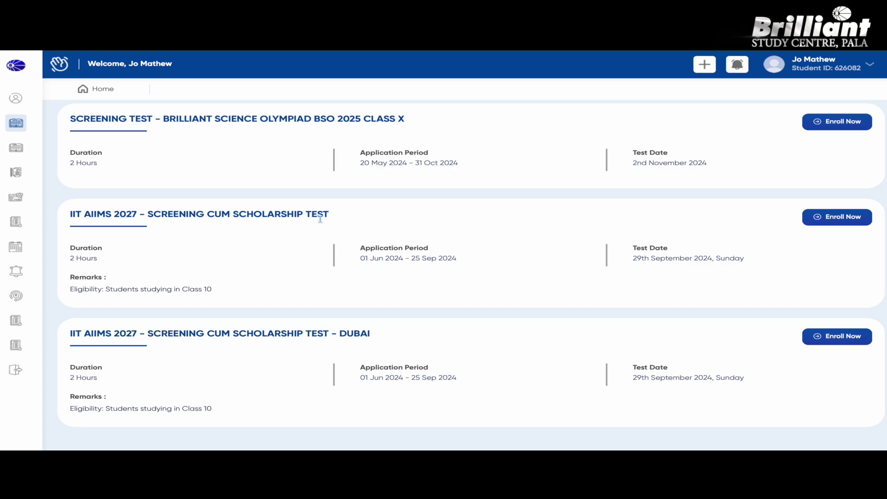
scroll(272, 241, "down", 1)
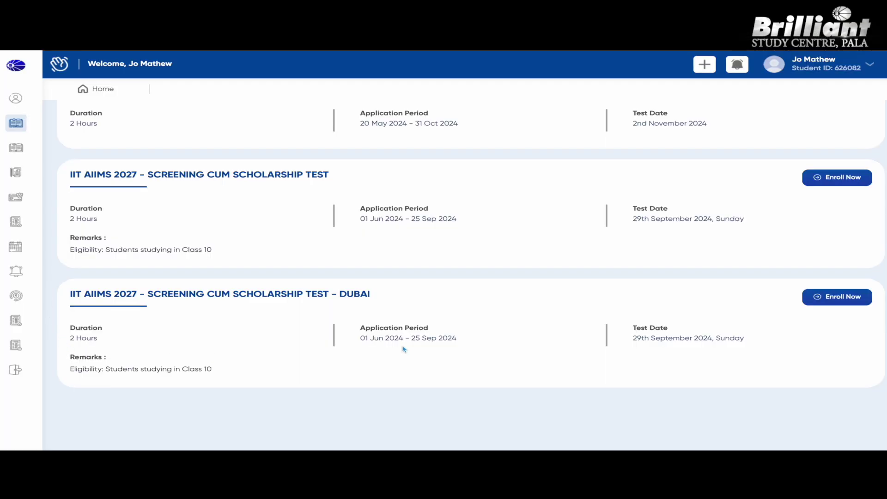
scroll(184, 284, "up", 1)
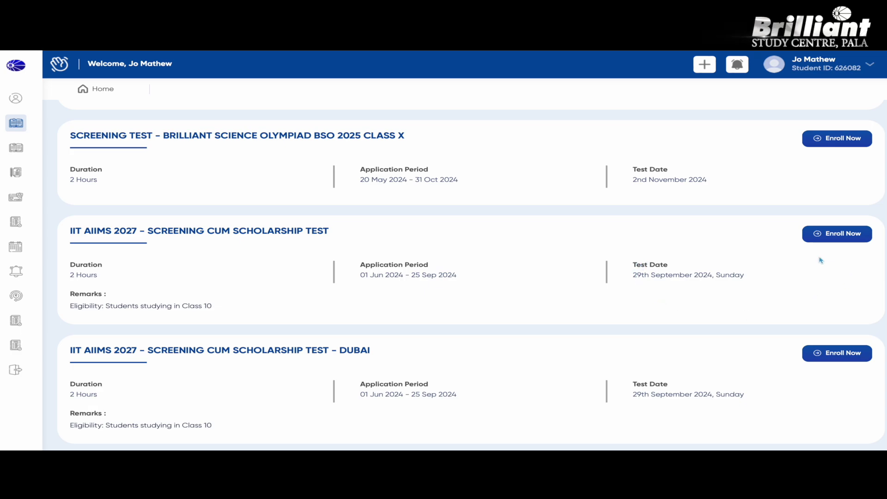
left_click(825, 239)
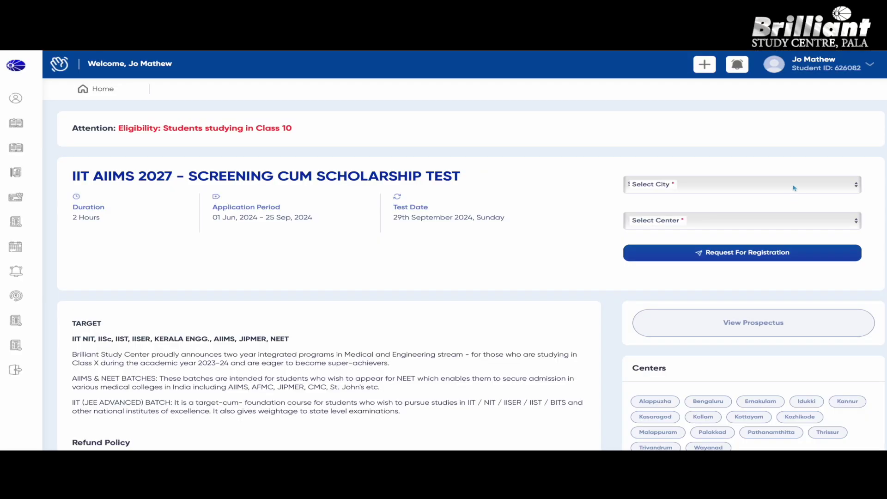
On the IIT AIIMS 2027 screening test page, show the list of 15 exam cities
scroll(794, 188, "down", 1)
left_click(744, 159)
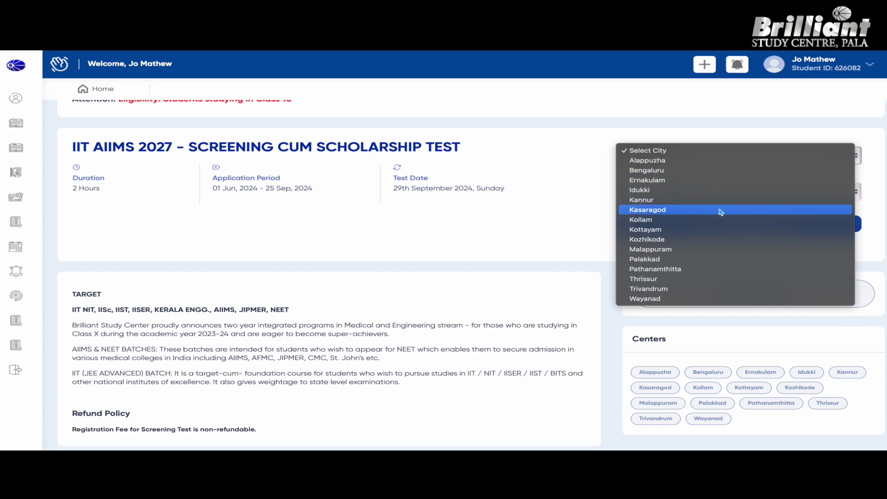
Try Kottayam with the Changanaserry centre, then switch the city to Trivandrum to view its centres
left_click(682, 237)
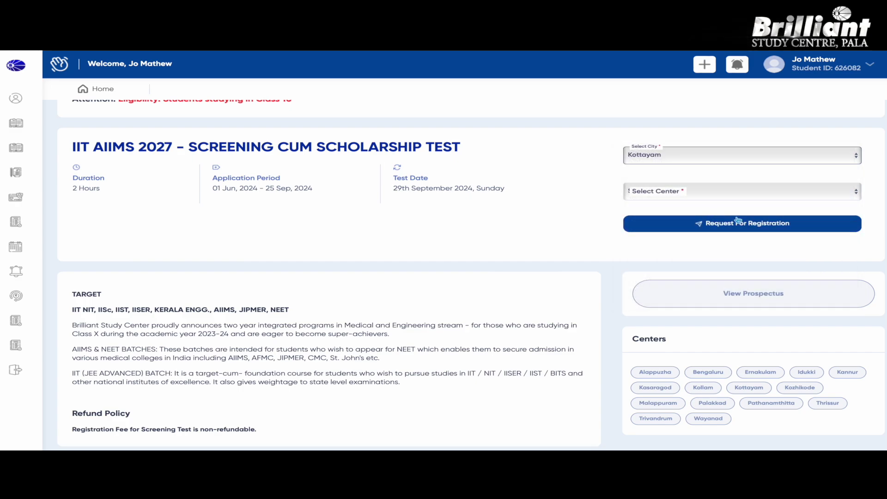
left_click(747, 179)
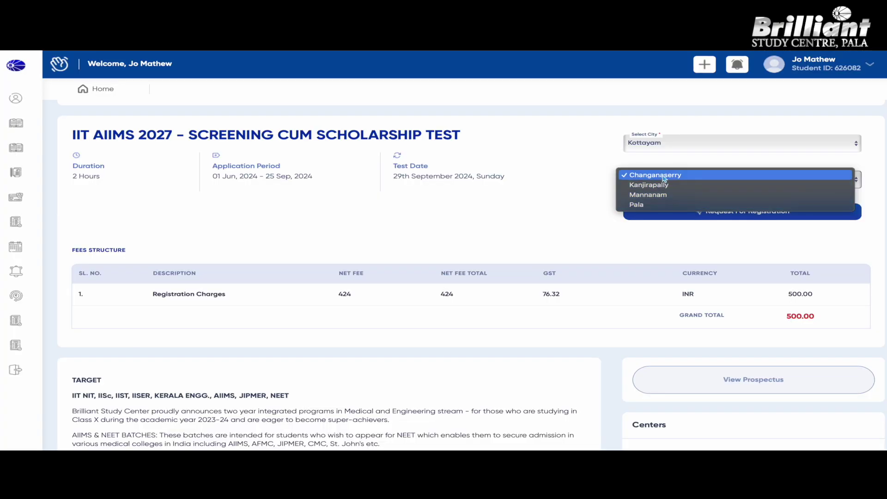
left_click(573, 215)
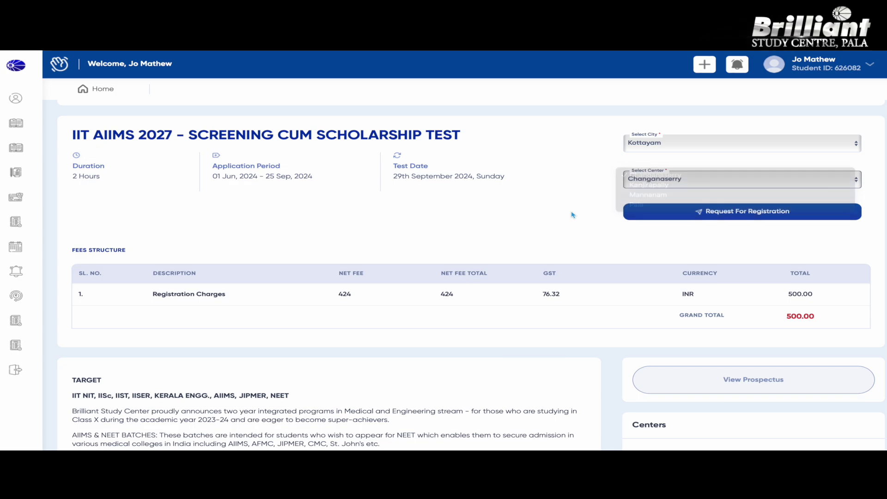
left_click(679, 144)
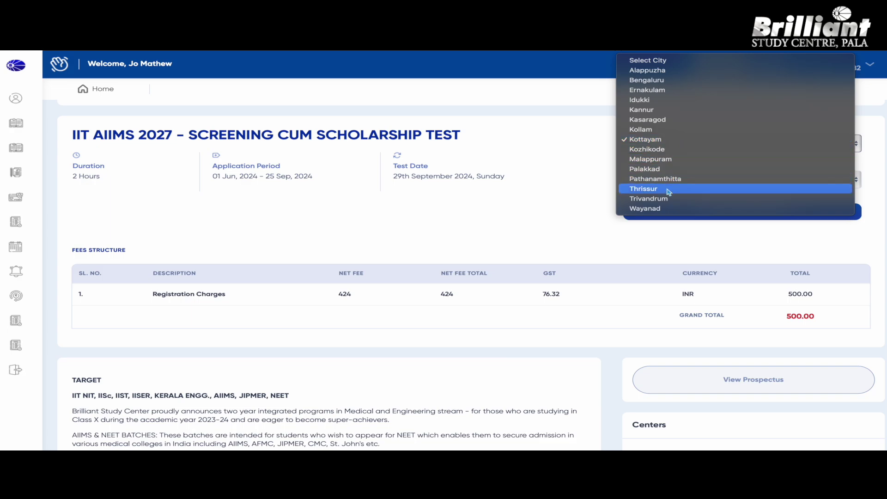
left_click(665, 198)
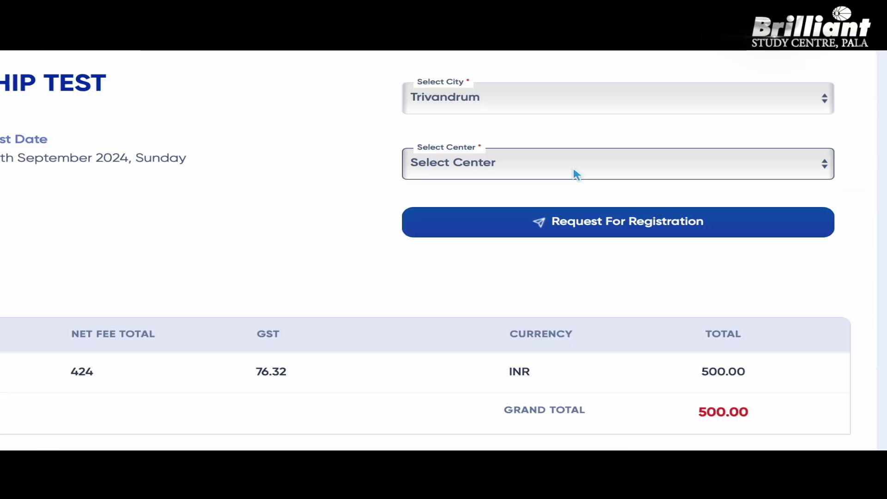
left_click(576, 175)
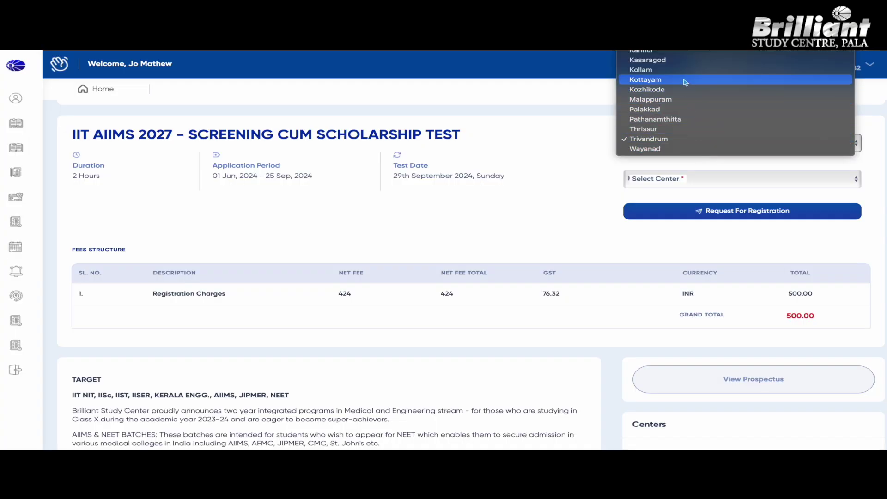
Set the exam city back to Kottayam and choose Pala as the exam centre
left_click(685, 81)
left_click(735, 185)
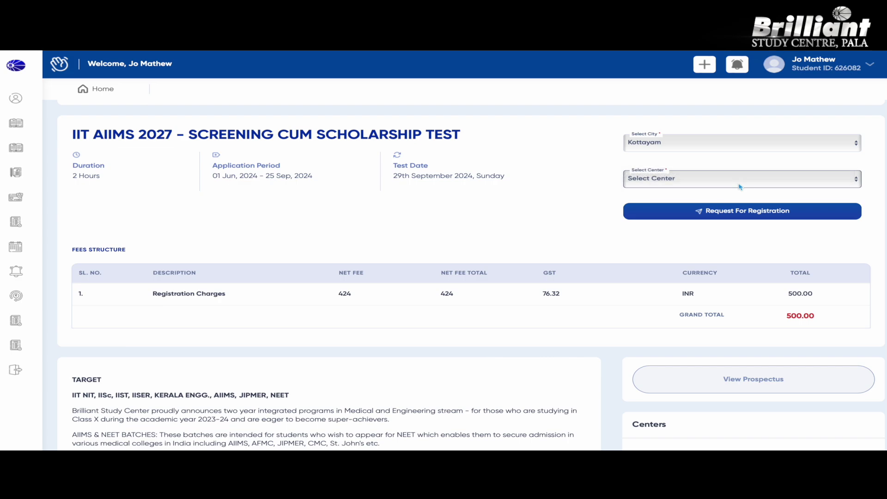
left_click(740, 186)
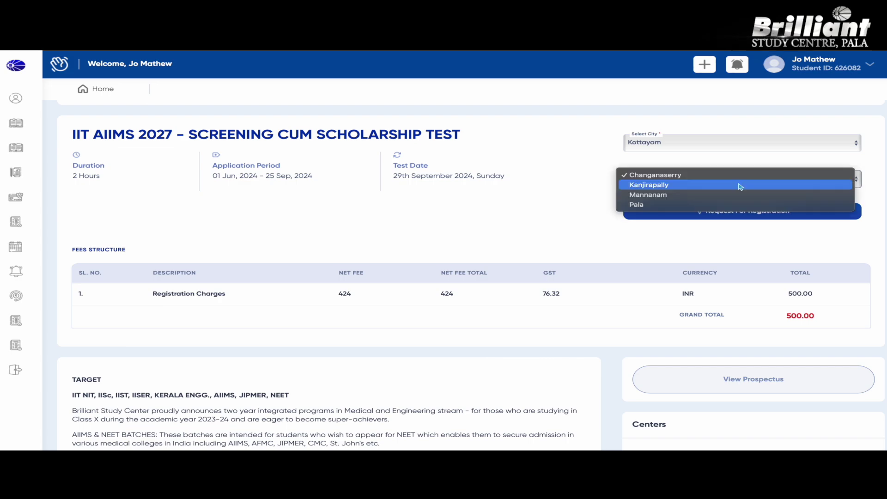
left_click(711, 204)
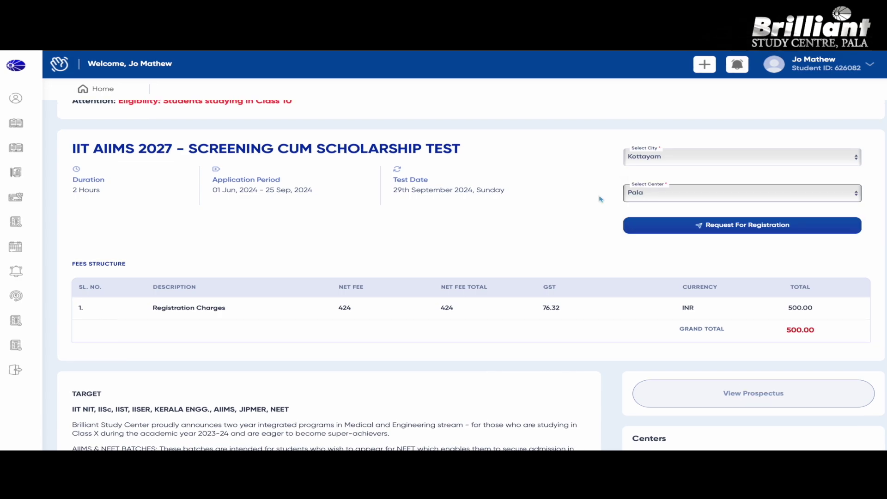
Request registration for Kottayam / Pala to bring up the Confirmation dialog
scroll(524, 268, "down", 1)
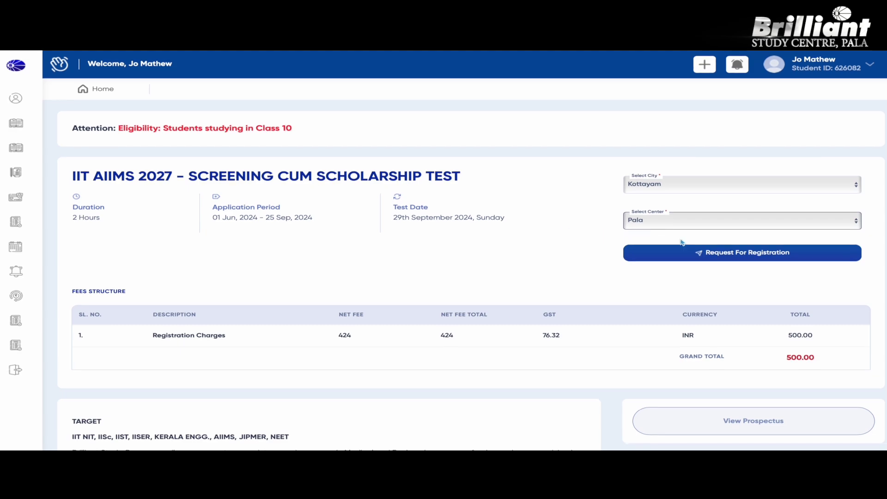
left_click(740, 253)
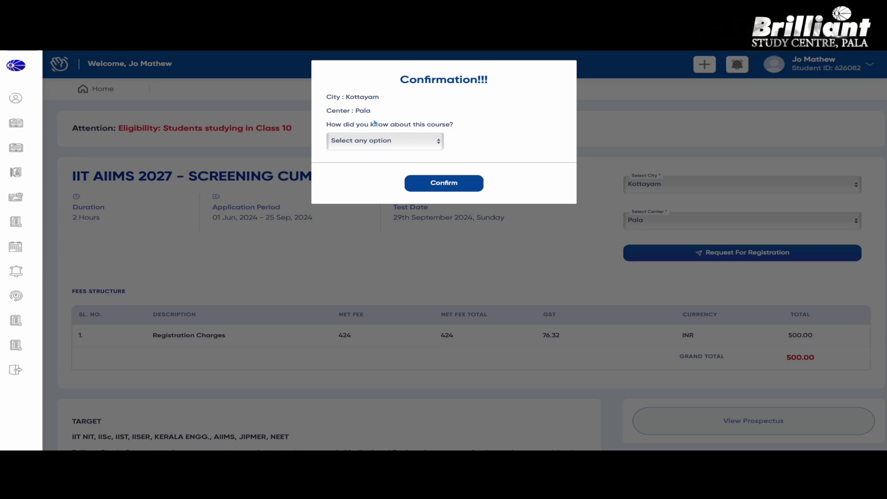
Answer Social Media as how the course was discovered and confirm the registration
left_click(438, 142)
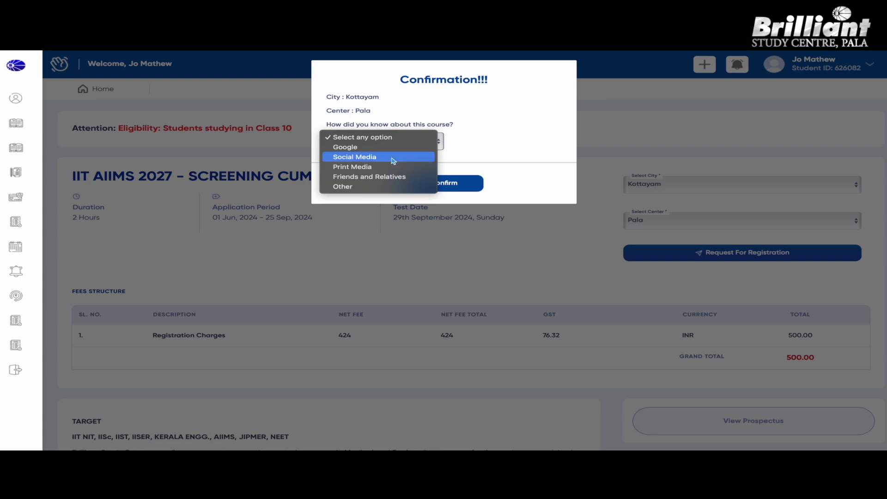
left_click(393, 161)
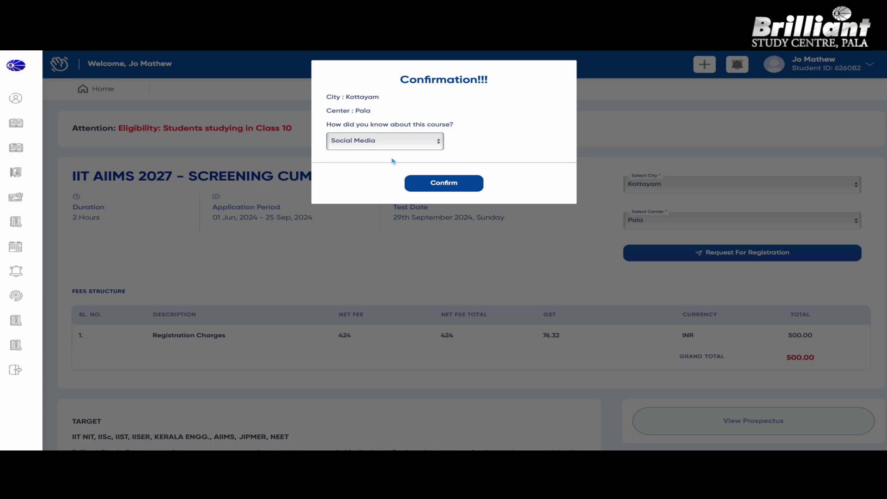
left_click(455, 185)
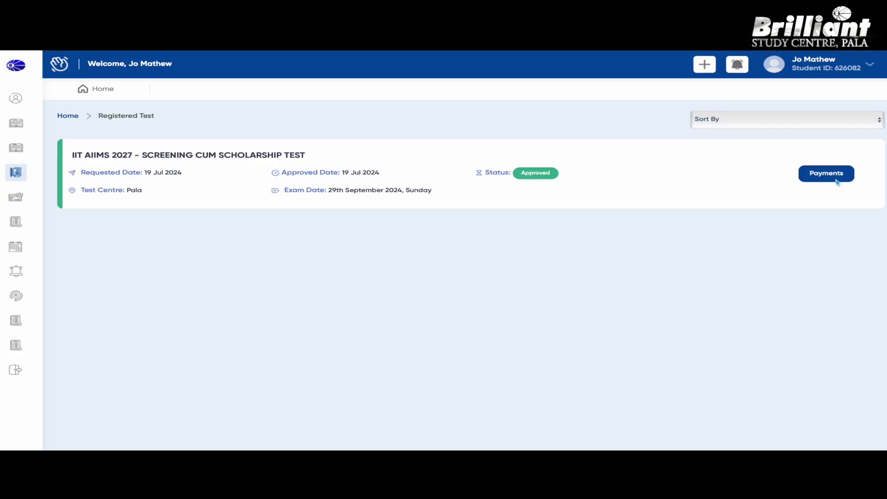
Start the fee payment, then close the 'Update your profile and remit the fee' reminder
left_click(836, 180)
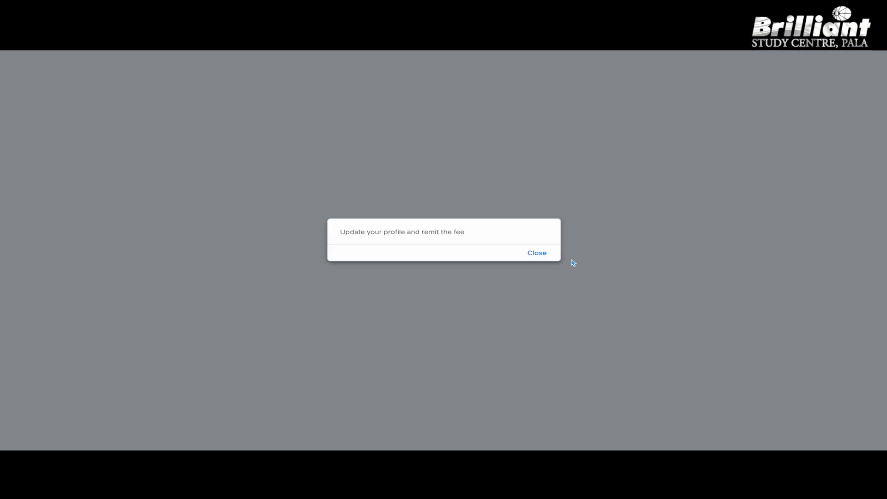
left_click(543, 256)
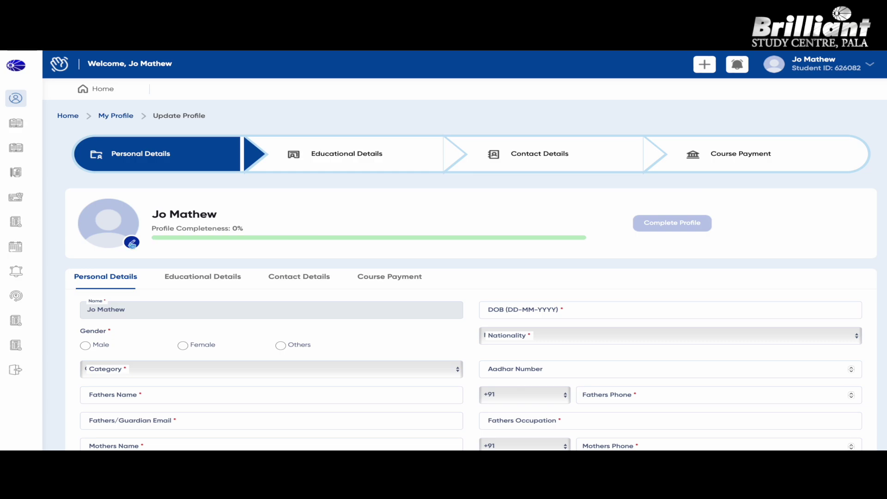
Edit the profile avatar to show the Upload Photo Instructions
left_click(132, 243)
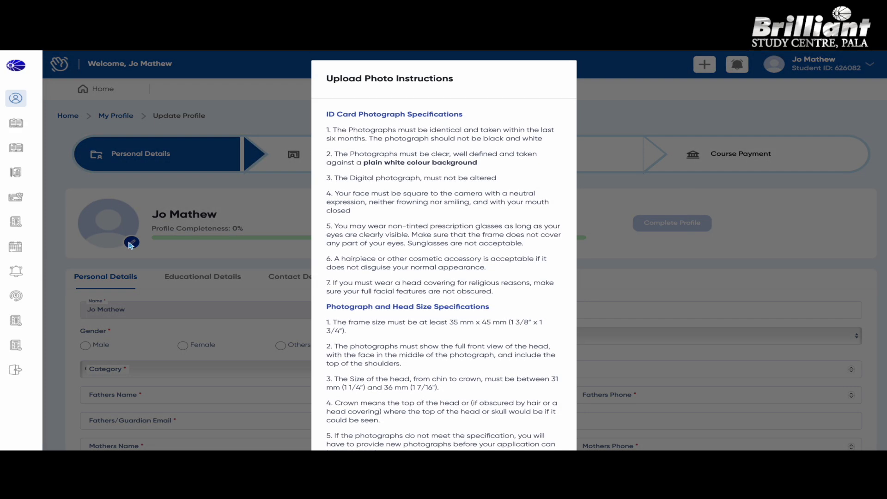
Agree to the photo guidelines and upload the JPEG passport photo
scroll(485, 277, "down", 2)
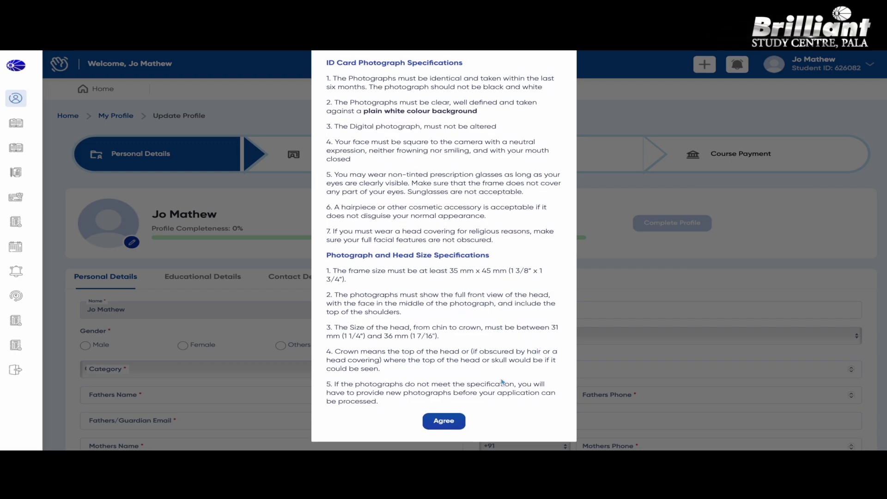
left_click(448, 424)
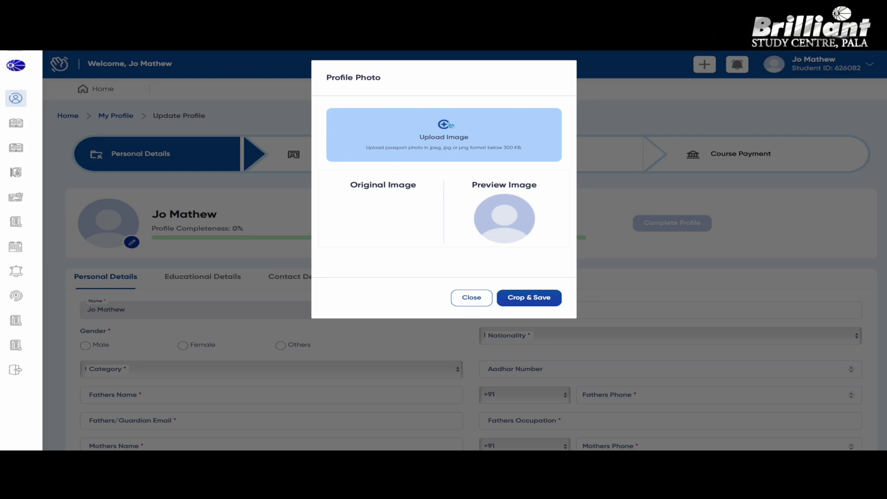
left_click(450, 124)
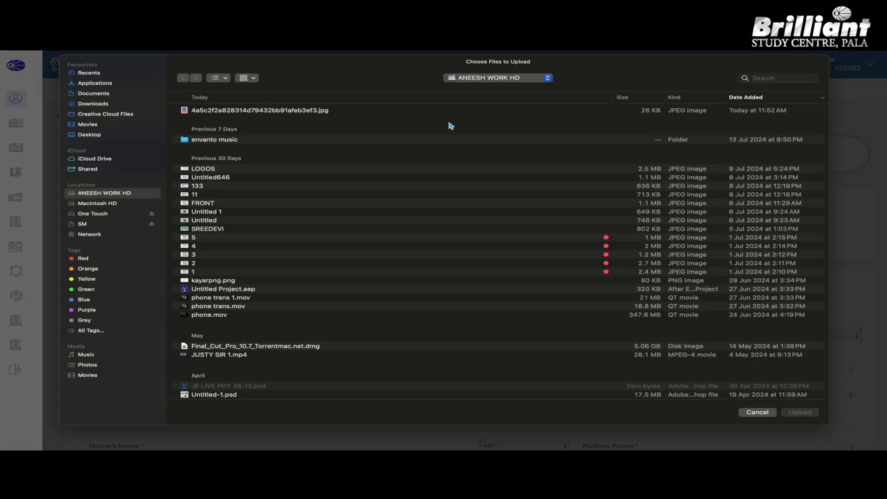
left_click(251, 112)
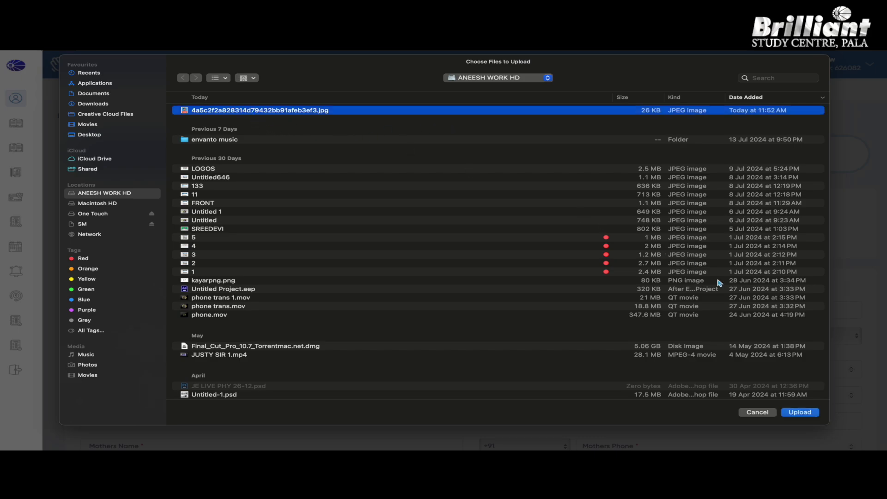
left_click(802, 415)
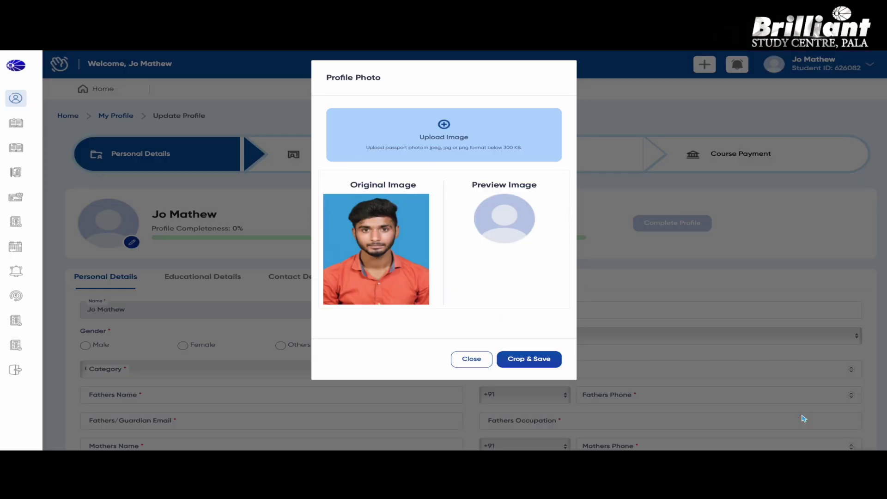
Crop the photo to face and shoulders and save it as the profile picture
left_click(531, 365)
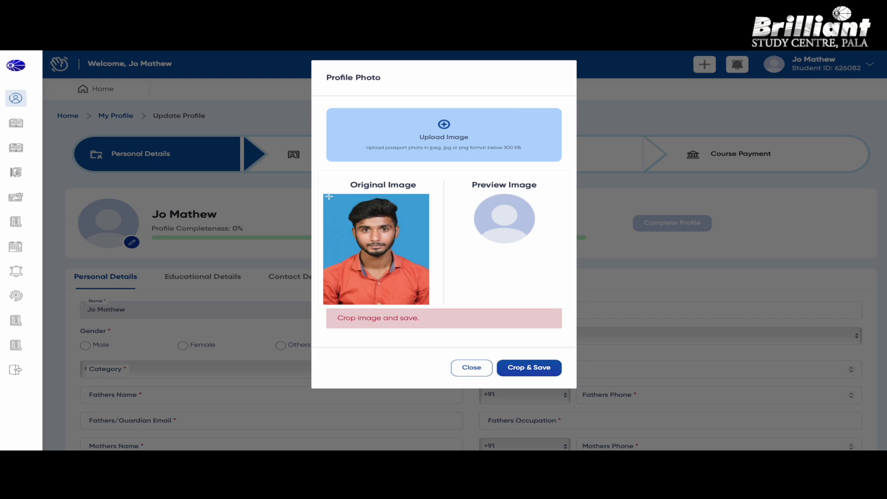
left_click_drag(329, 196, 422, 282)
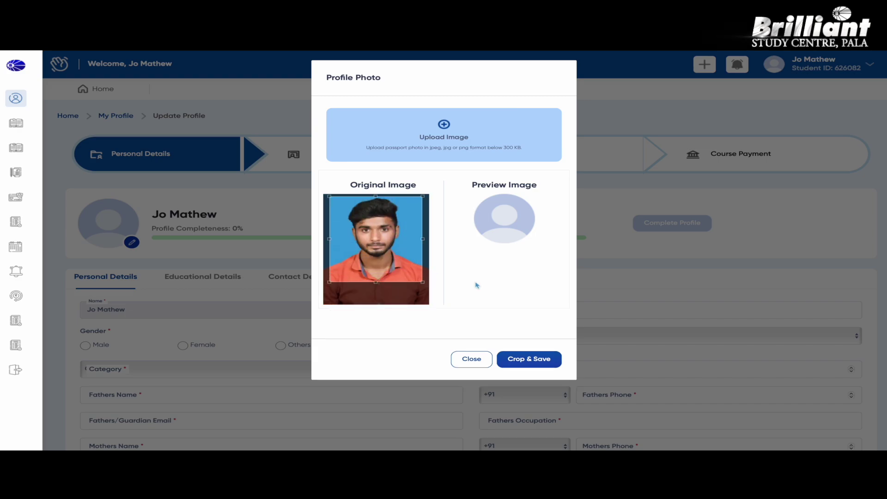
left_click(541, 360)
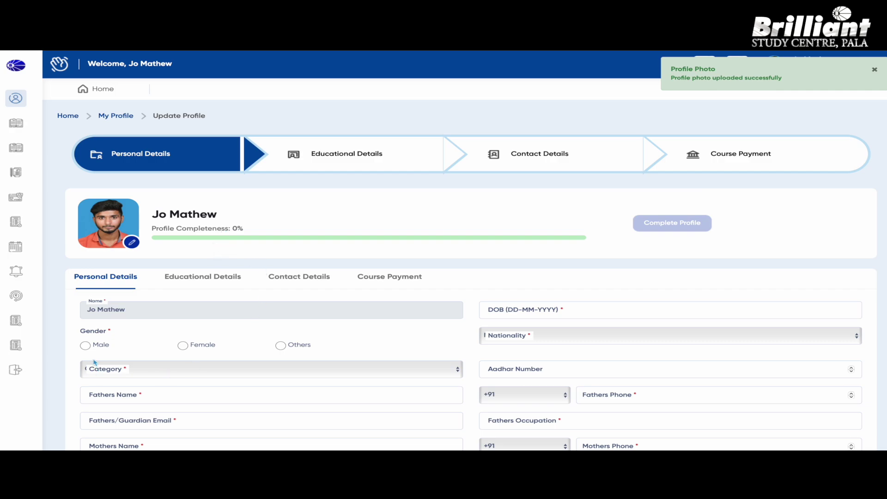
Set gender to Male and category to General
left_click(85, 345)
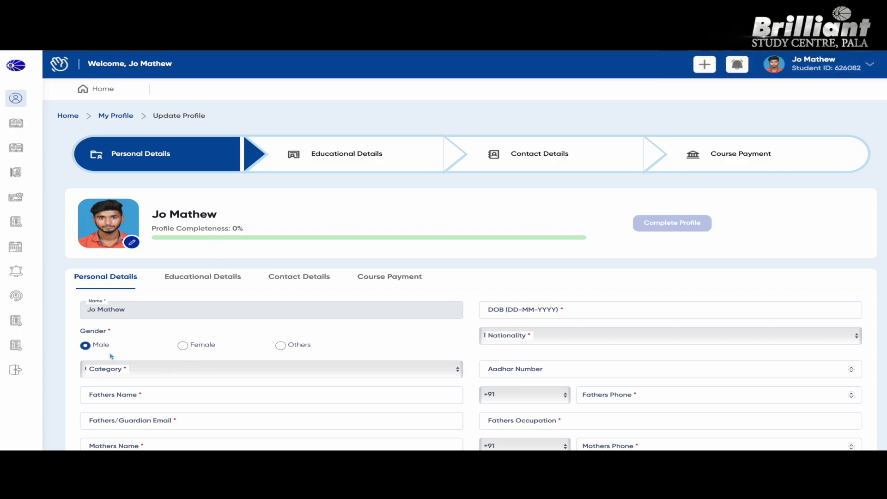
scroll(139, 333, "down", 2)
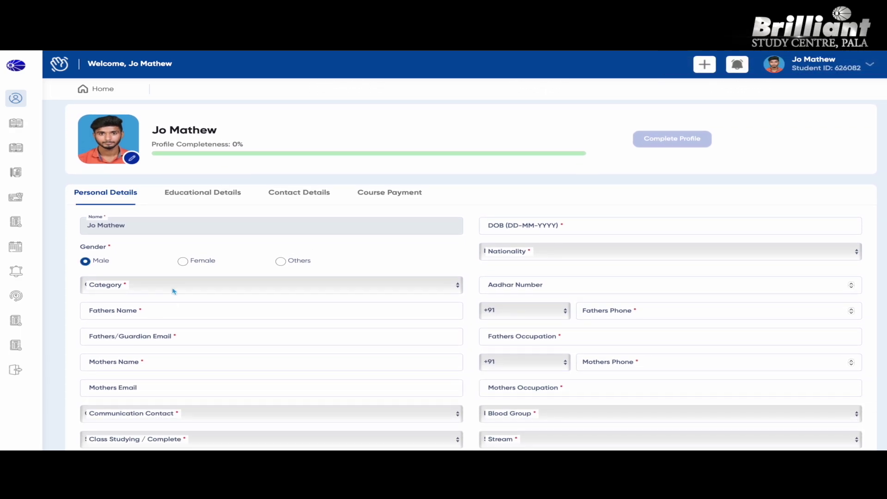
left_click(173, 291)
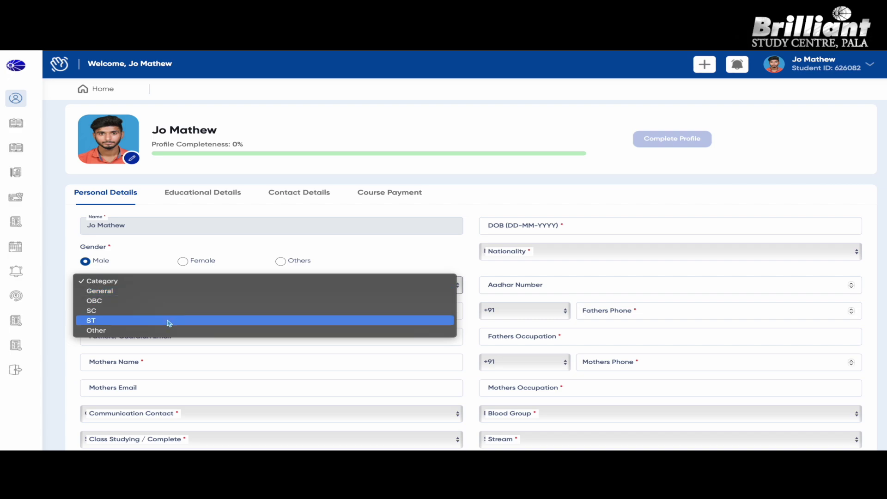
left_click(162, 292)
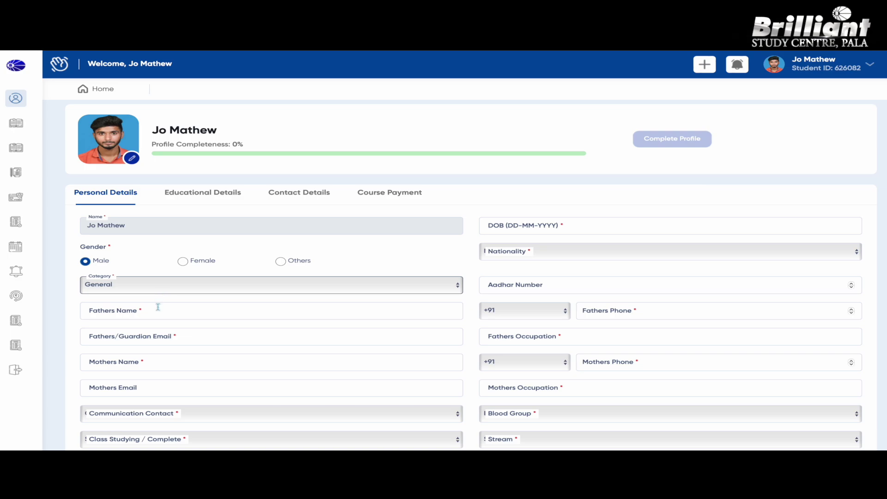
Enter the father's and mother's names and e-mail addresses
left_click(157, 308)
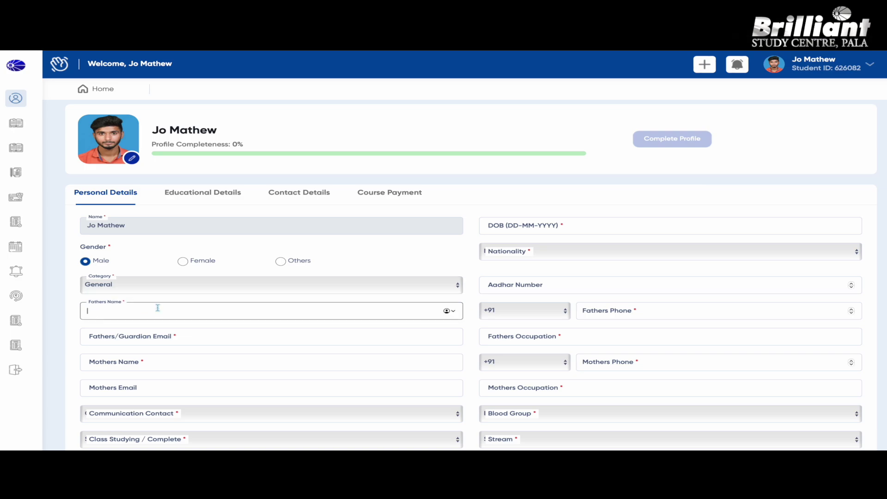
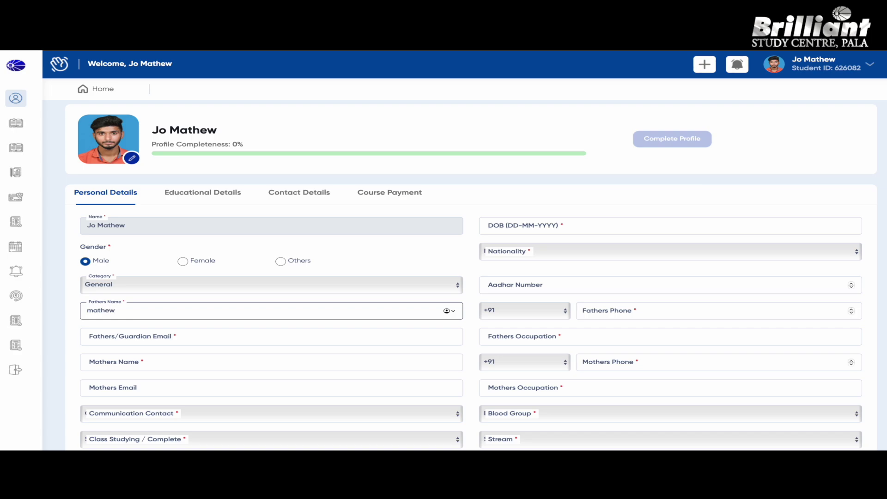
key("Tab")
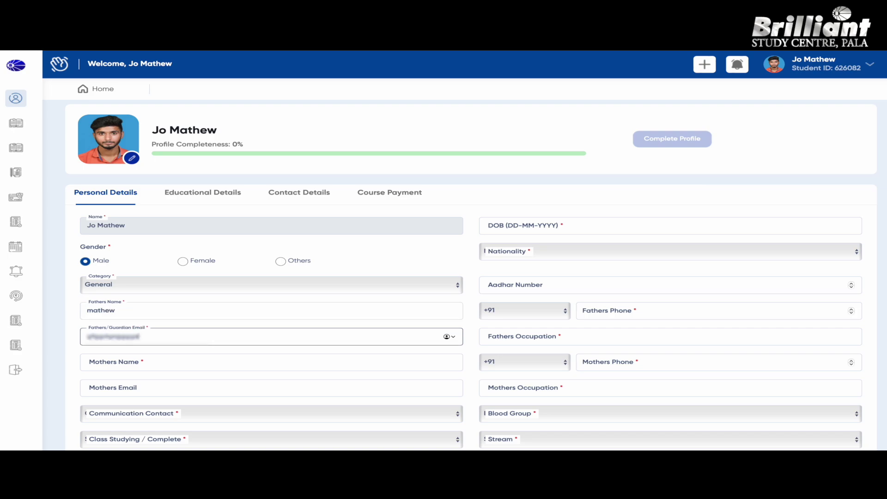
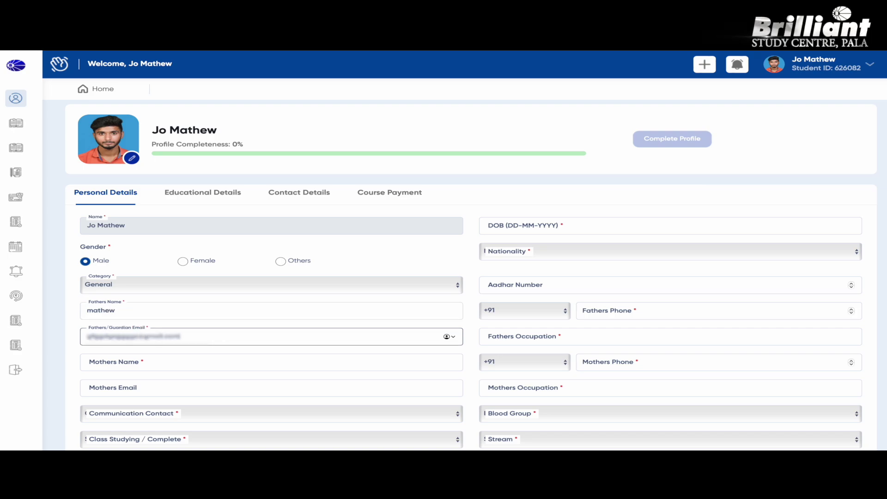
left_click(184, 361)
key("Tab")
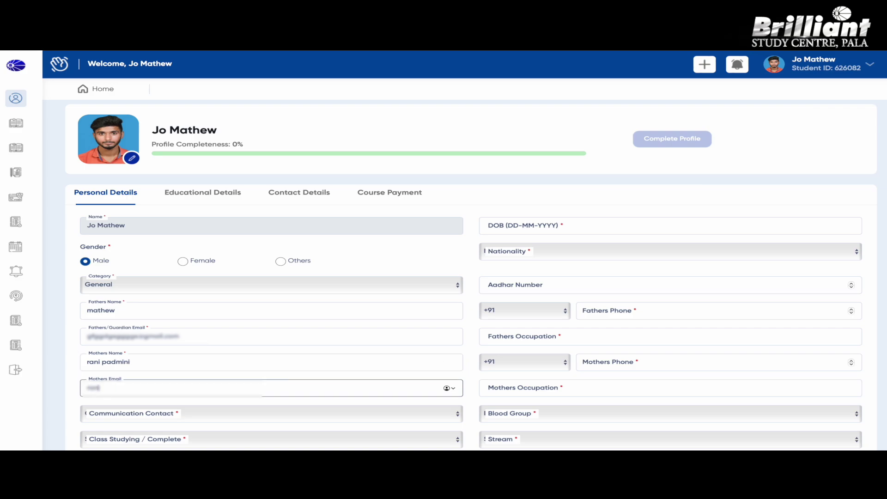
Choose Father as communication contact and Class-X Studying as the class
scroll(206, 443, "down", 2)
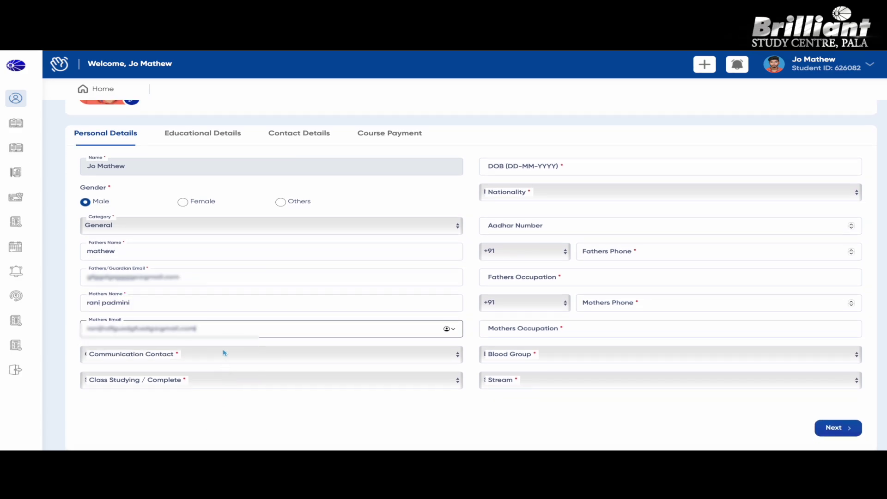
left_click(223, 354)
left_click(214, 360)
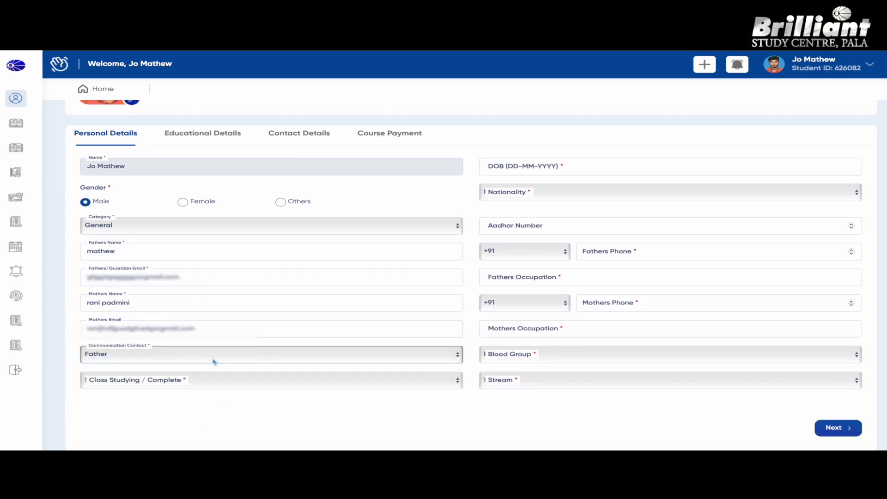
left_click(223, 384)
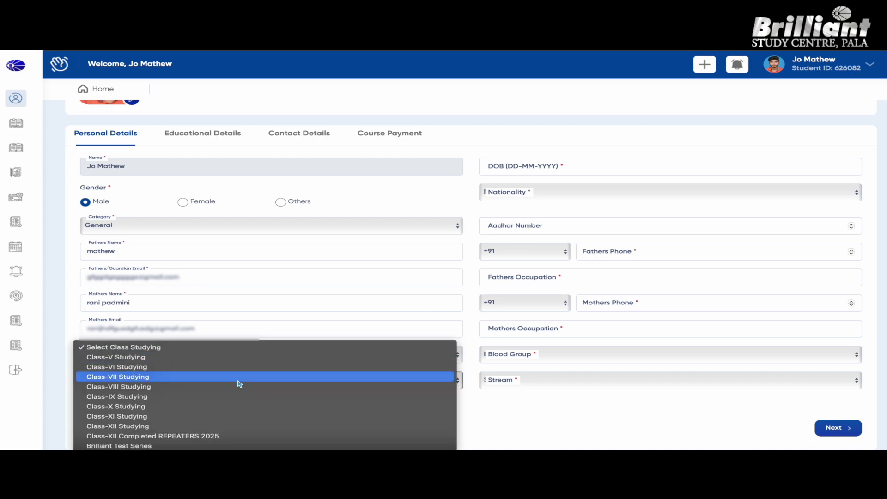
left_click(227, 407)
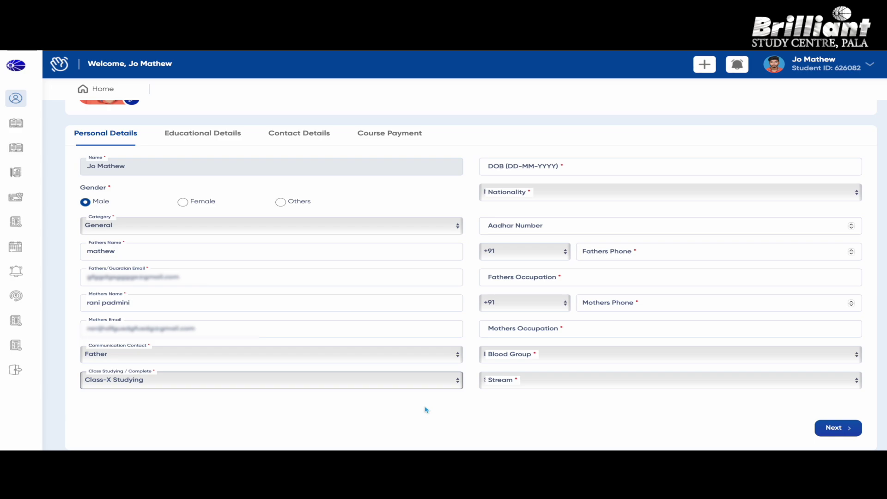
Set date of birth to 08-07-2024, nationality Indian, and enter the Aadhar number
left_click(566, 165)
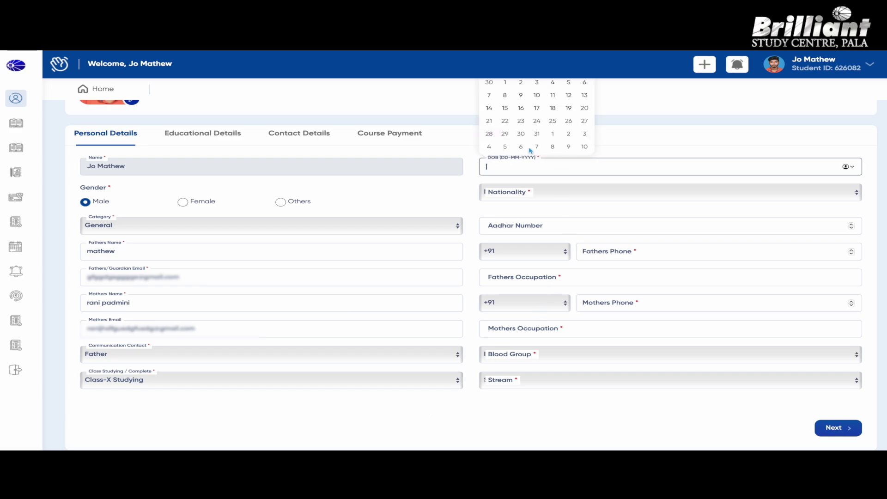
left_click(505, 97)
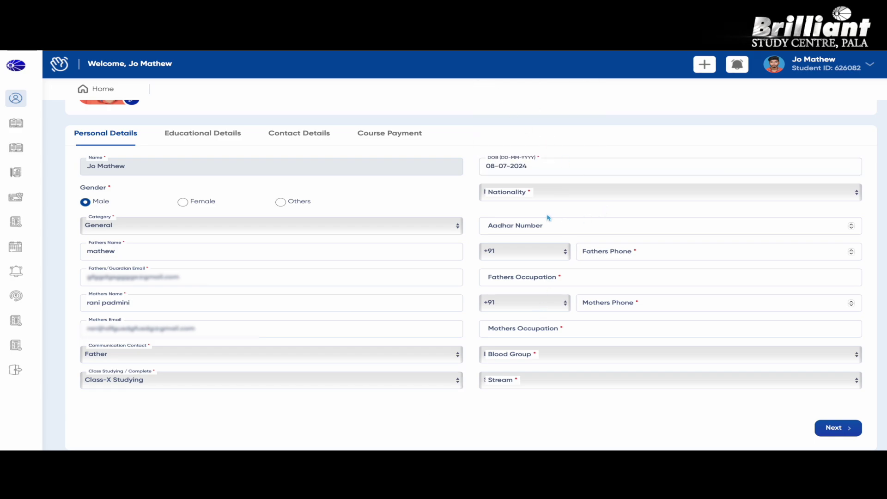
left_click(646, 195)
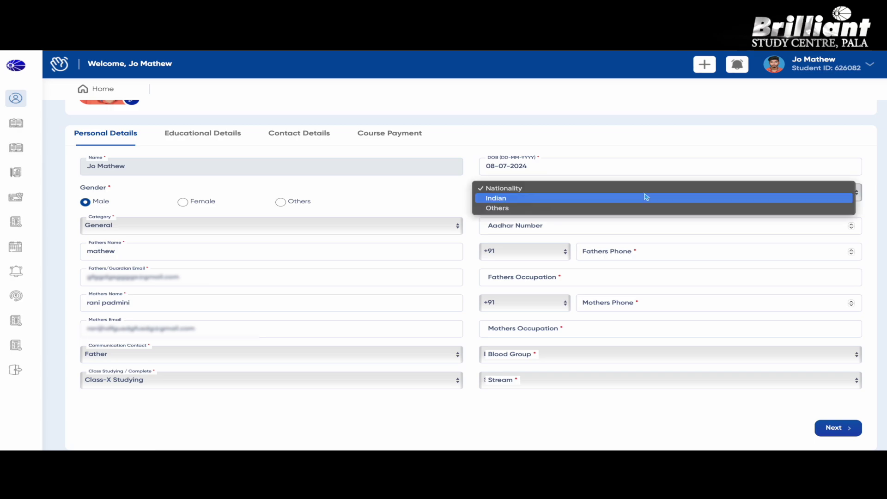
left_click(588, 199)
left_click(559, 228)
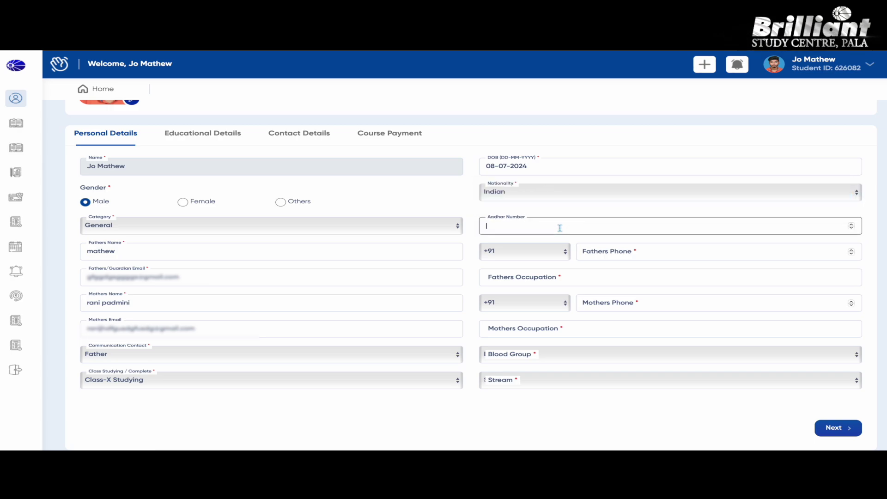
type("12345678")
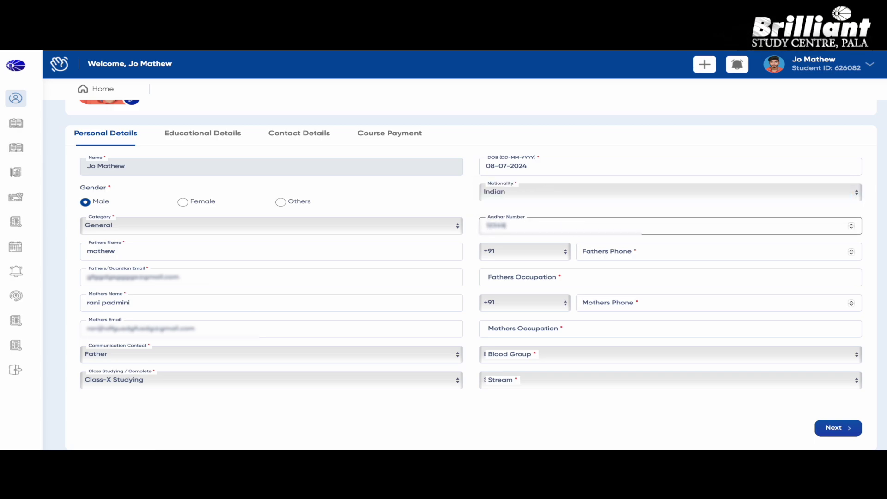
type("91")
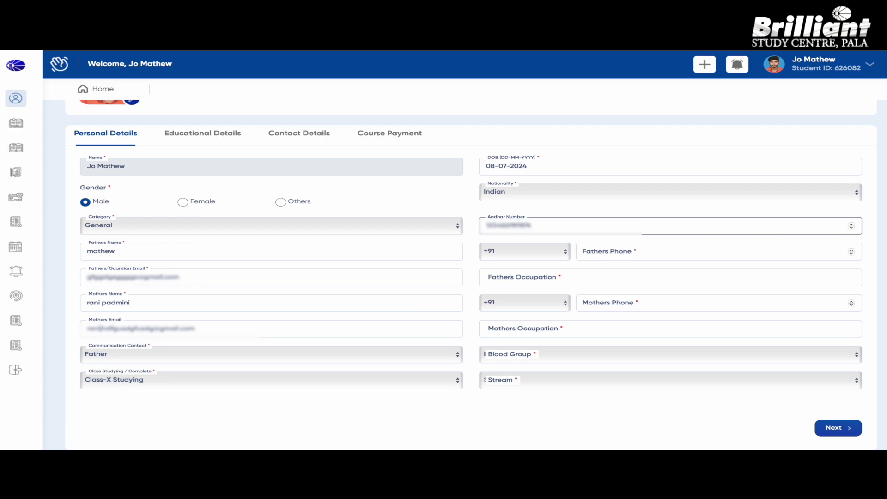
Enter the parents' phone numbers and occupations: father farmer, mother House wife
left_click(600, 251)
type("9876")
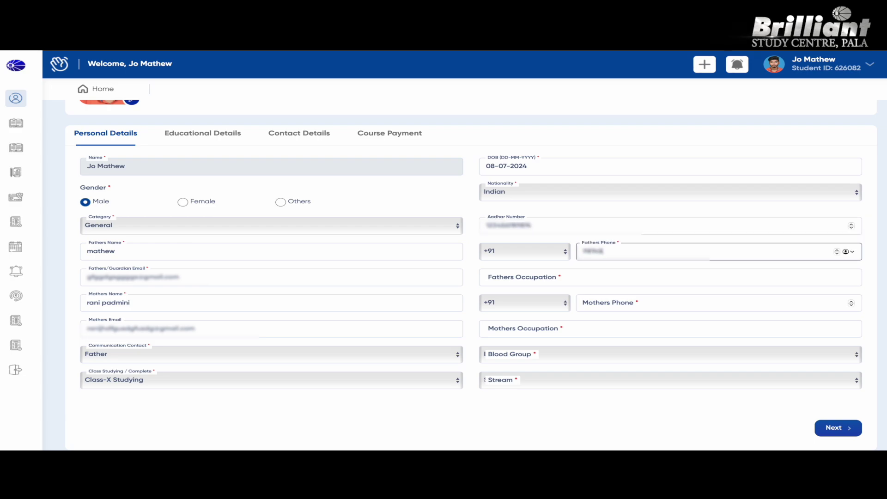
type("543210")
left_click(561, 275)
type("f")
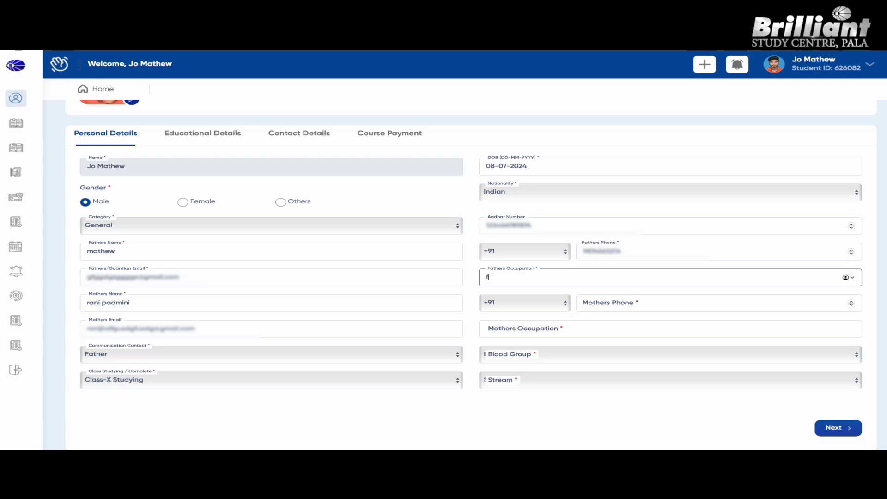
type("armer")
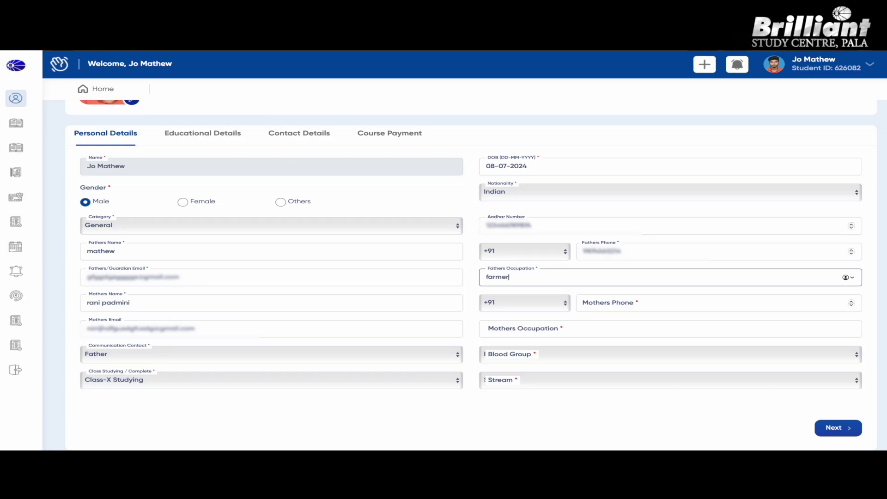
left_click(600, 303)
type("98")
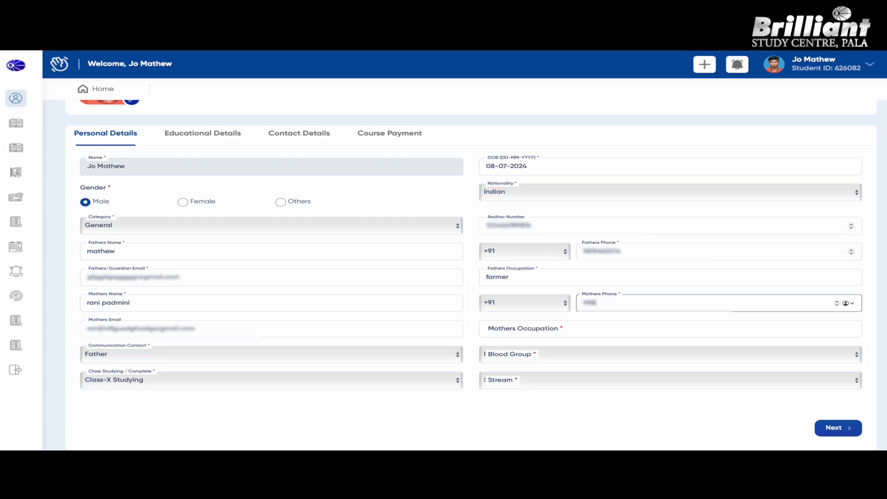
type("76543")
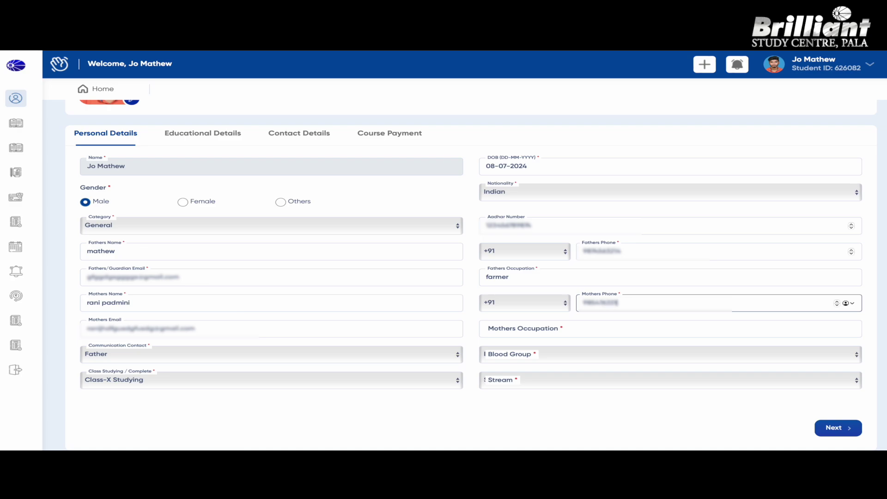
type("2")
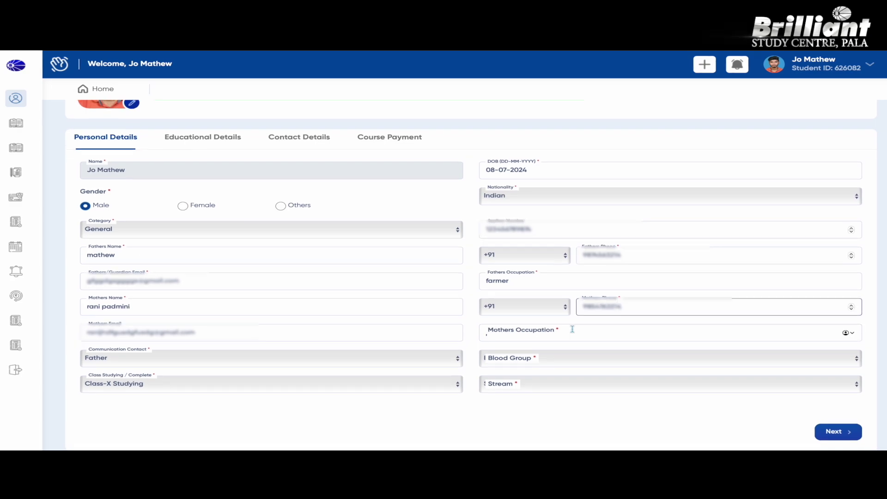
left_click(571, 329)
type("H")
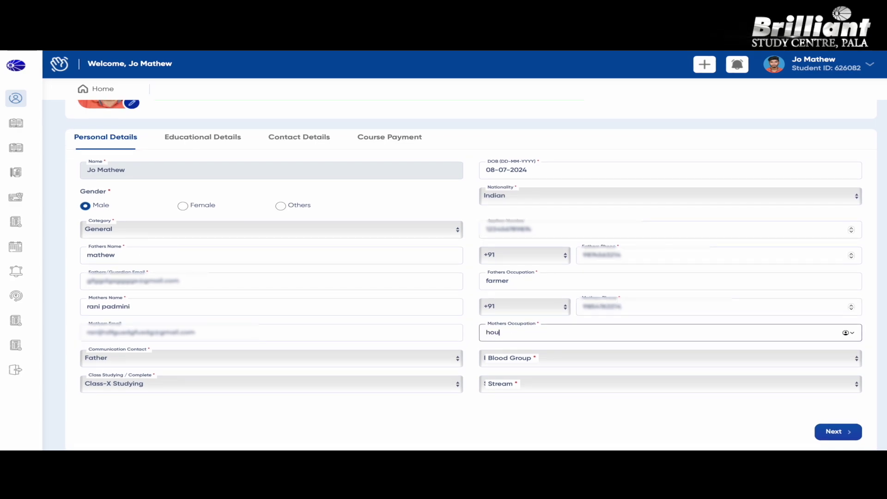
type("ouse wif")
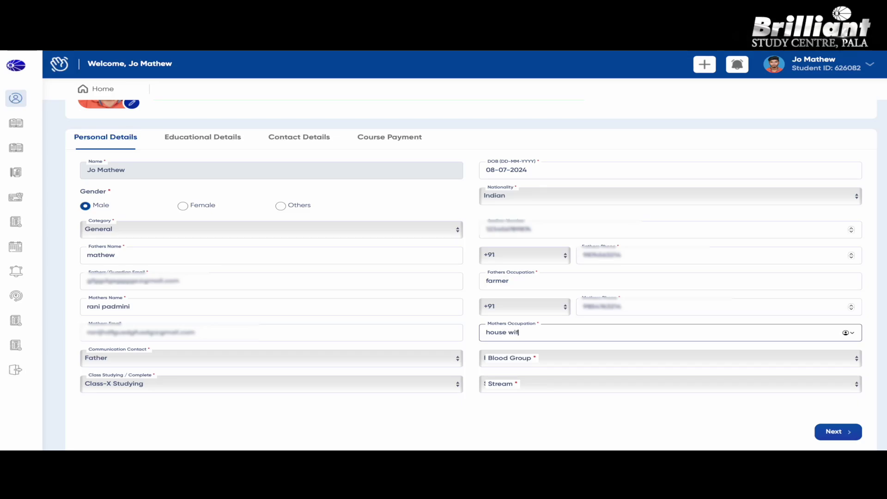
type("e")
Set blood group B+ and stream Kerala State, then save and go to Educational Details
left_click(592, 358)
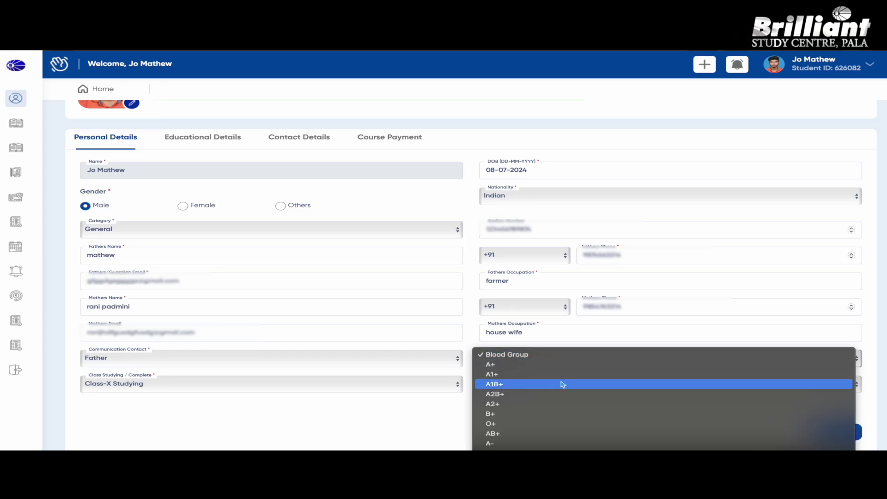
left_click(551, 414)
left_click(560, 387)
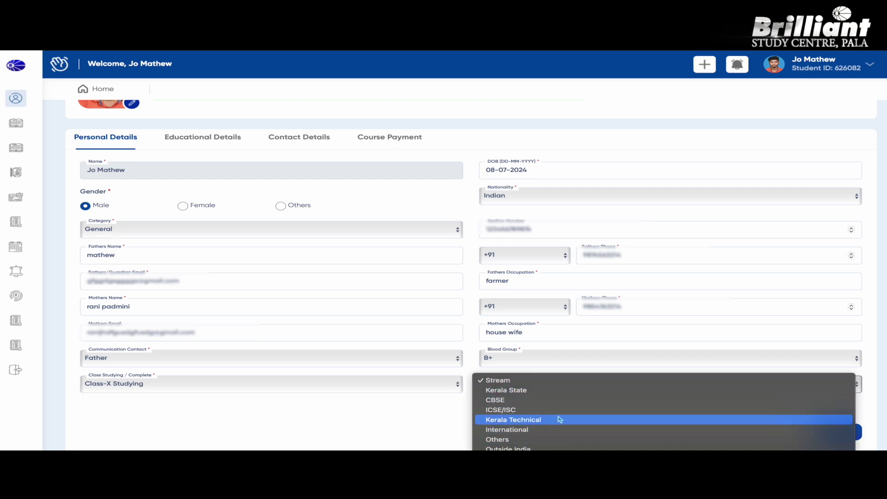
left_click(554, 395)
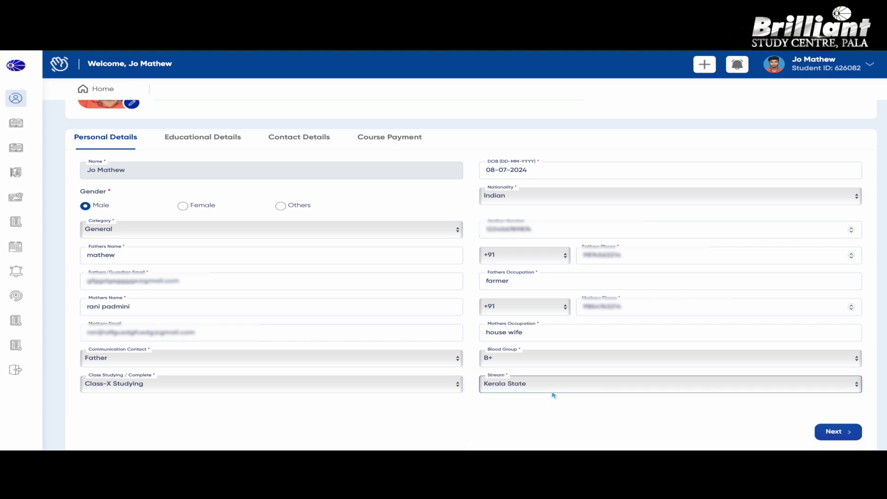
scroll(661, 388, "down", 2)
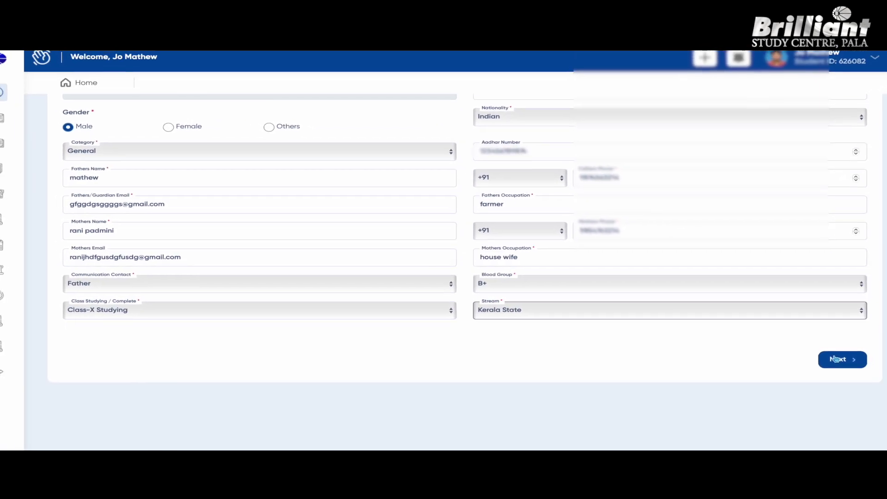
left_click(834, 359)
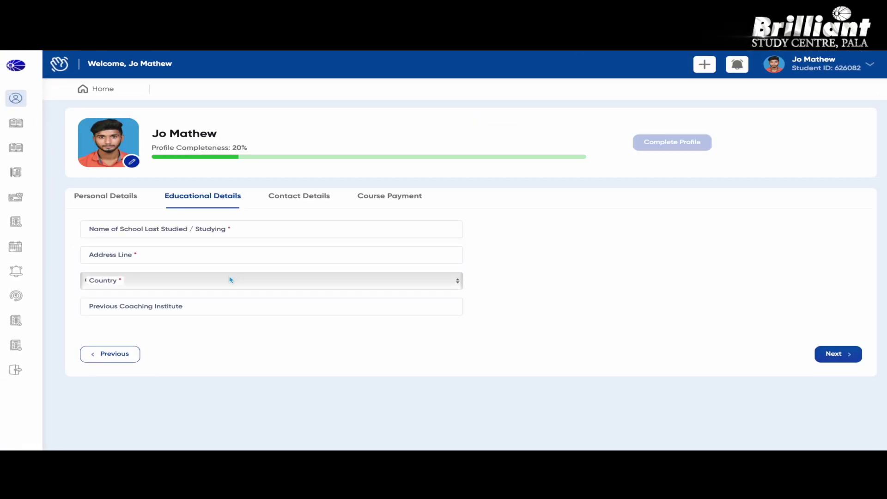
Enter the school name 'st joseph mannananm' and the student's address line
left_click(225, 227)
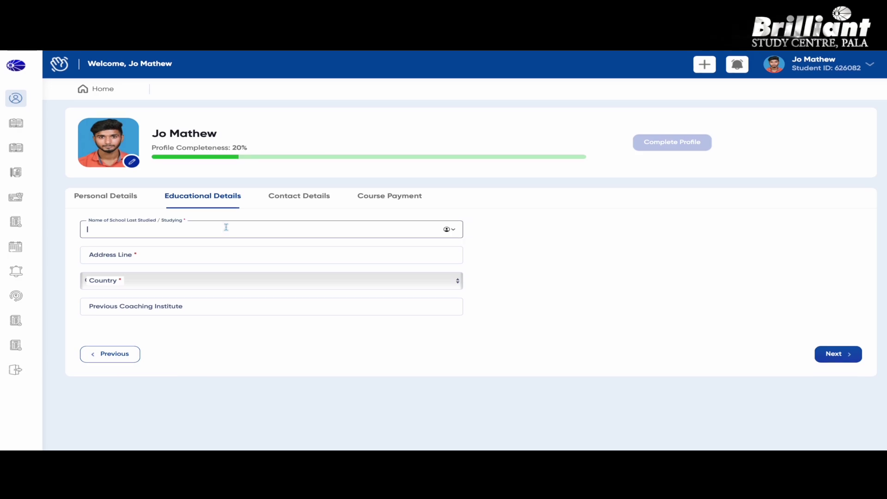
type("st joseph mannana")
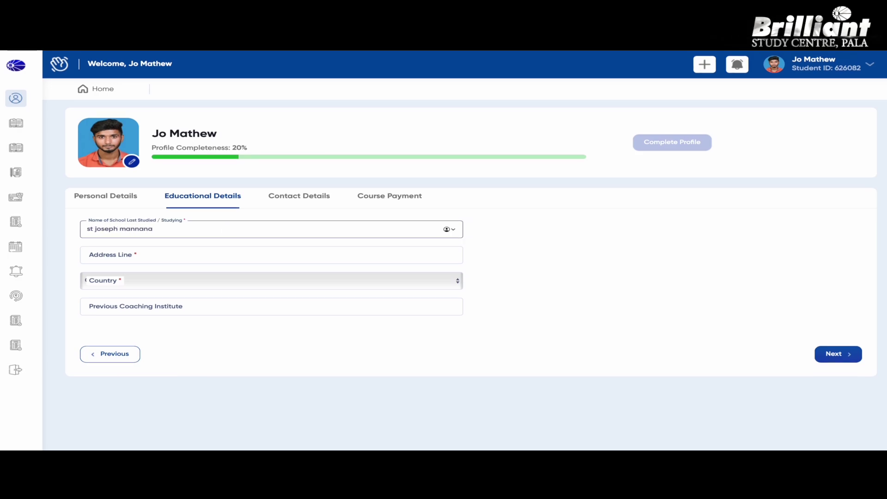
type("nm")
left_click(163, 258)
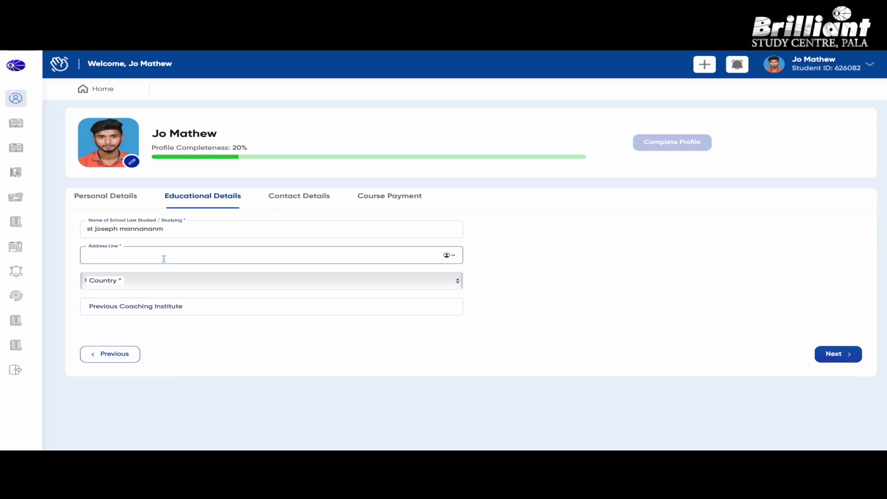
Set country to India, enter 'n' for previous coaching institute, and continue to Contact Details
left_click(172, 281)
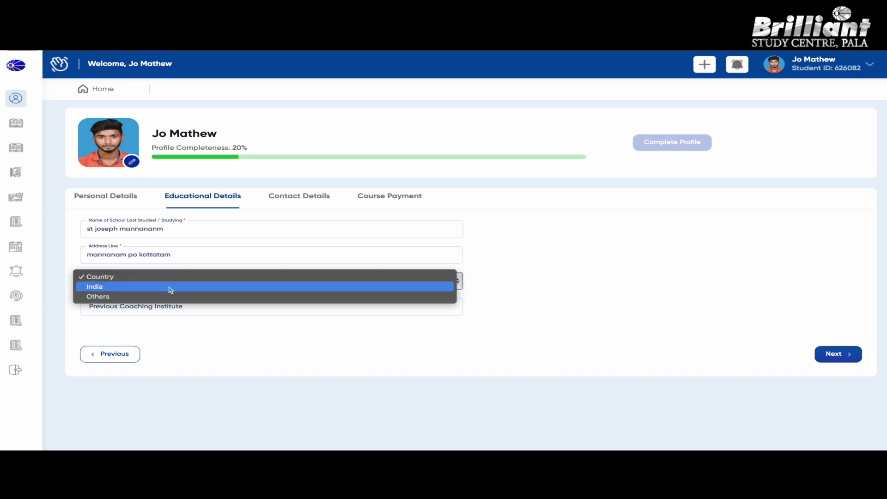
left_click(170, 288)
left_click(340, 304)
type("no")
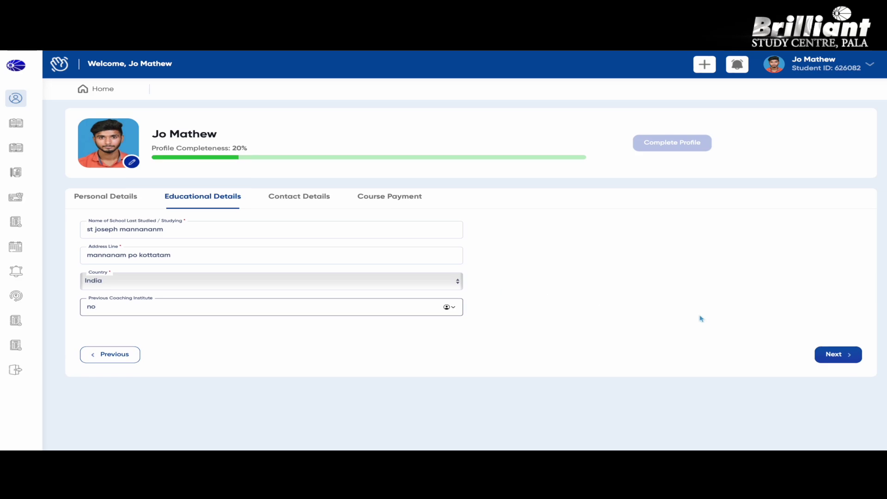
left_click(839, 354)
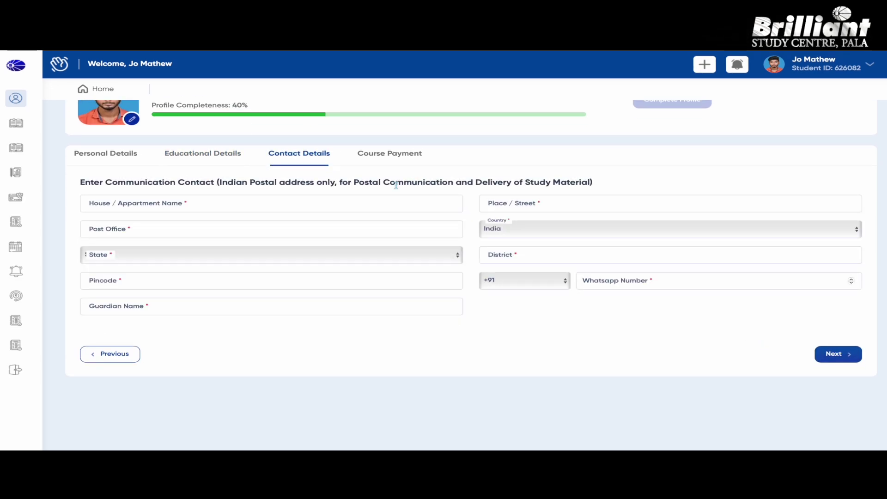
Fill in the house name, post office, state Kerala and pincode of the contact address
left_click(176, 205)
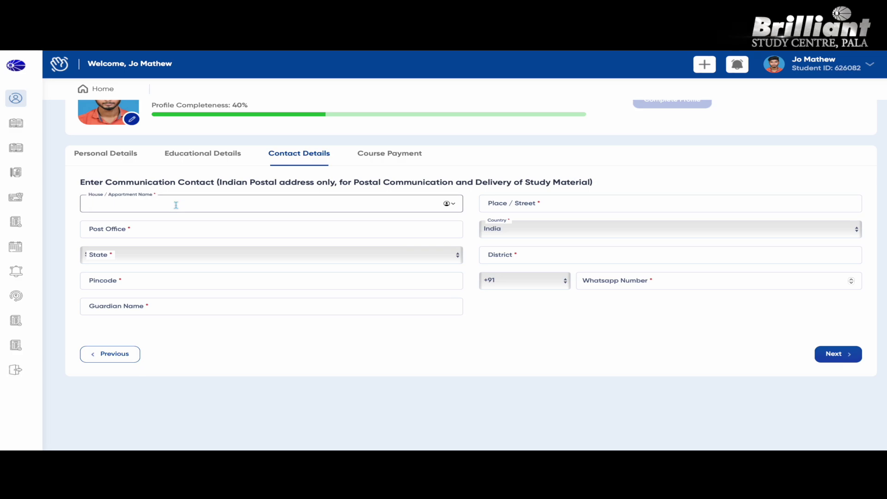
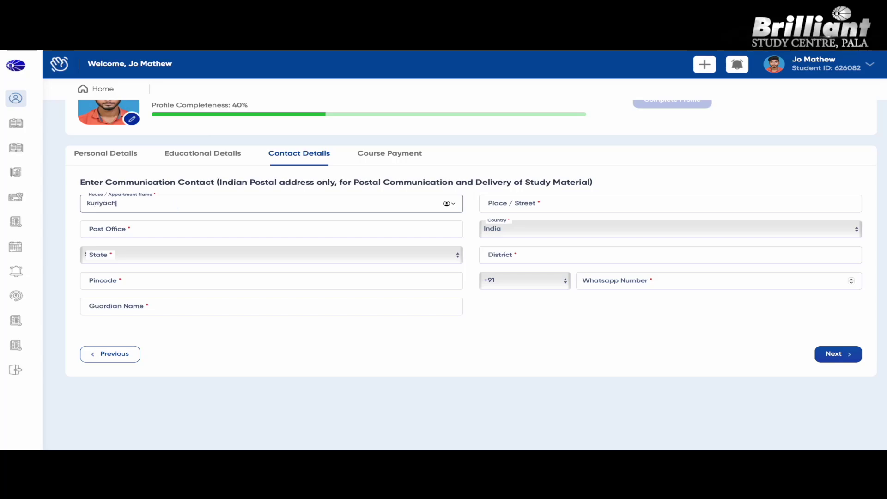
left_click(140, 233)
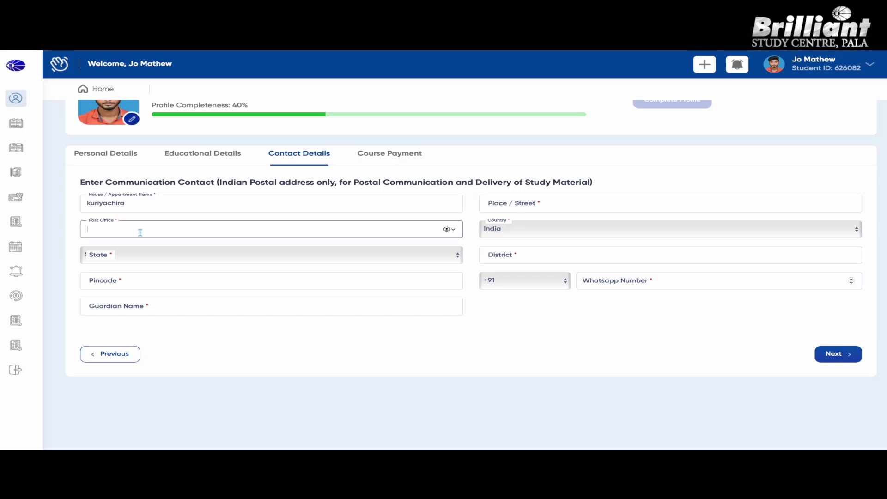
type("gandhinagar")
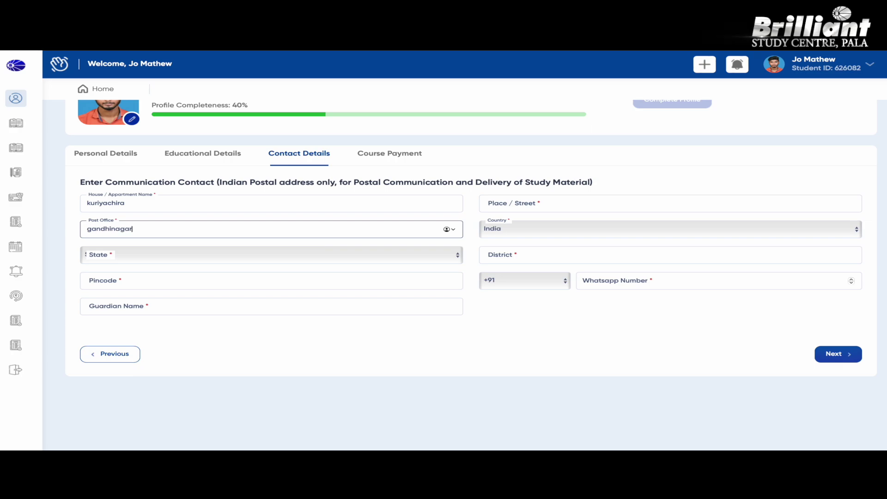
left_click(208, 257)
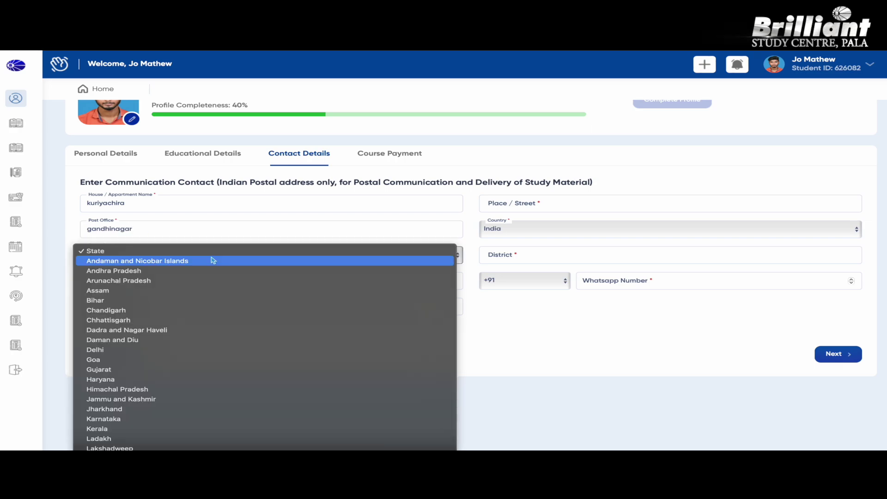
left_click(199, 428)
left_click(172, 284)
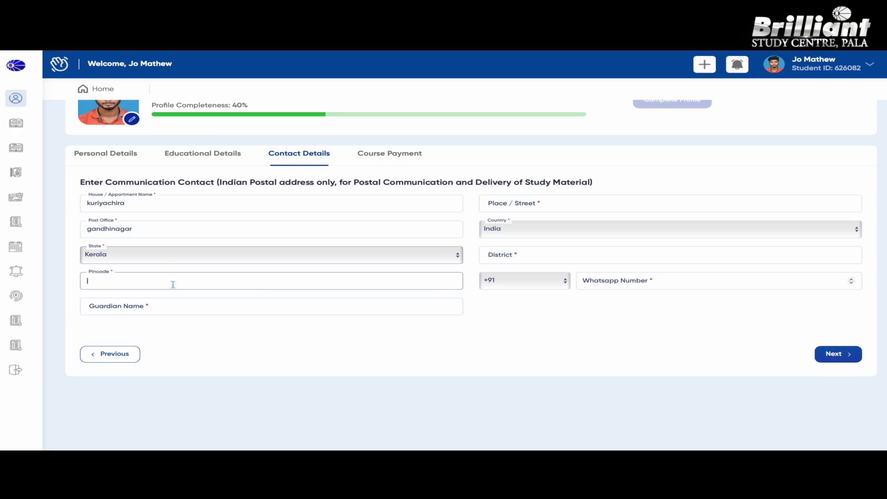
type("686008")
Add the guardian's name, place/street, district and WhatsApp number, then save and continue
left_click(185, 307)
type("mathew")
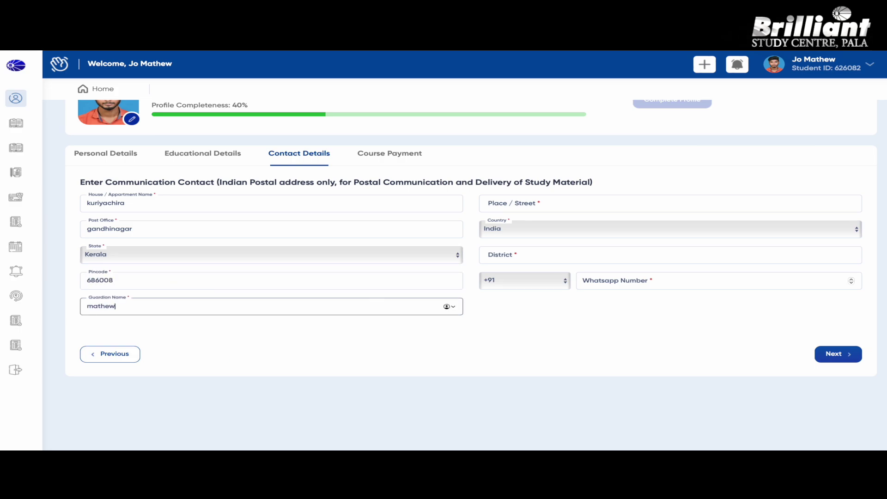
left_click(706, 202)
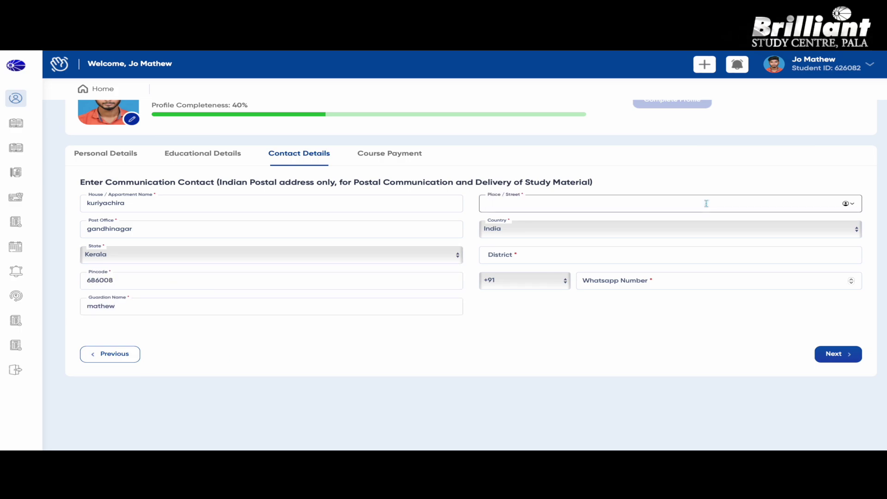
type("mannanam")
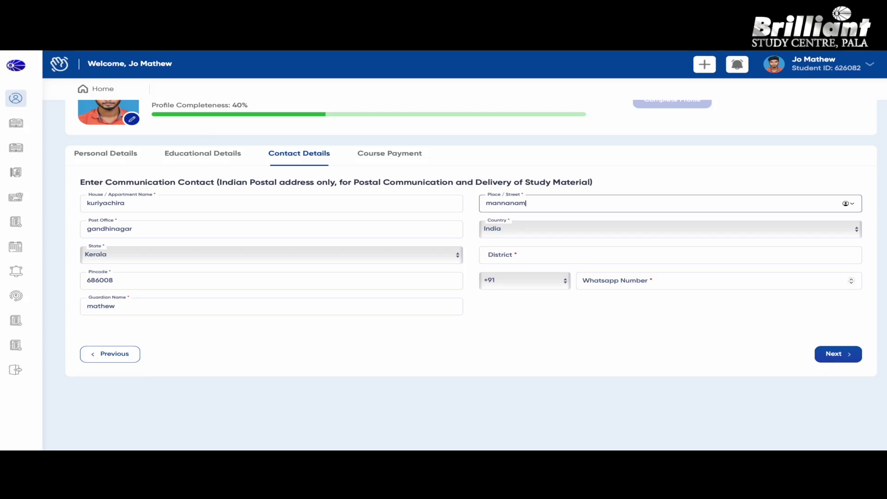
left_click(665, 255)
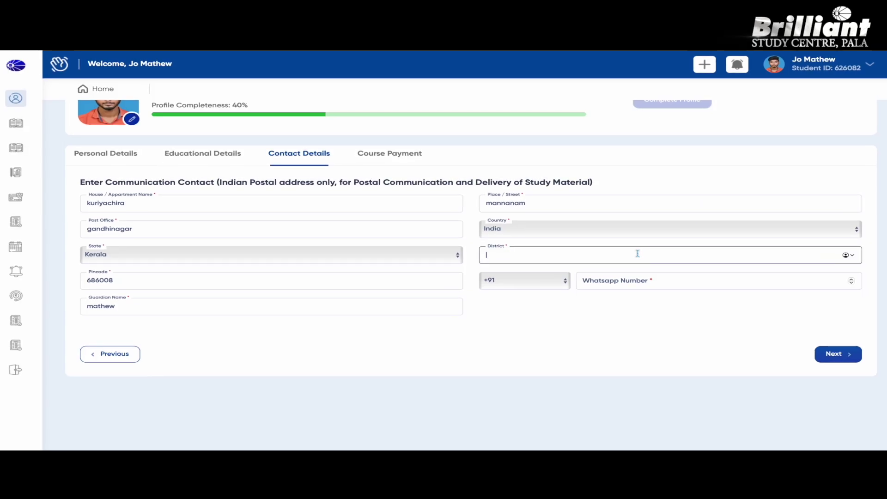
type("kottaya")
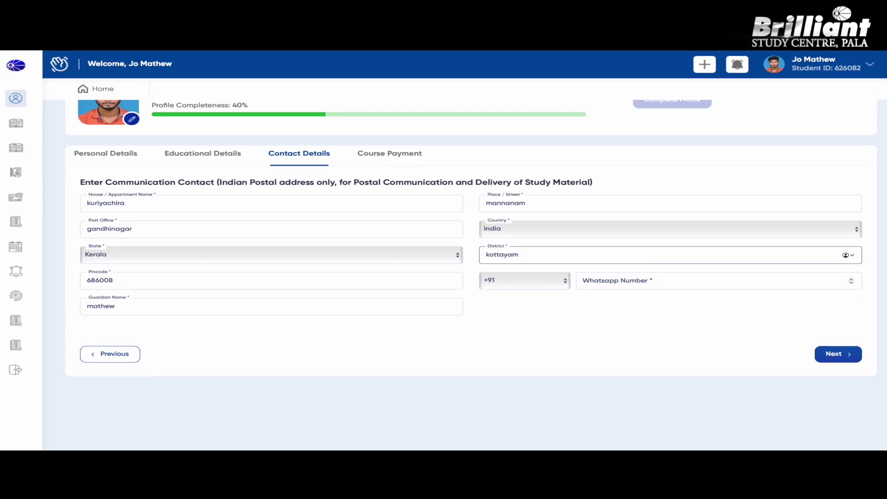
type("m")
left_click(711, 280)
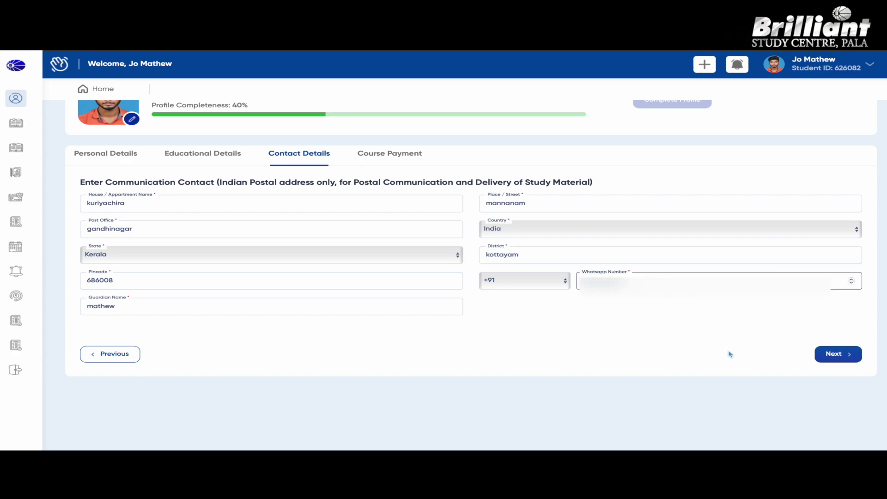
left_click(818, 357)
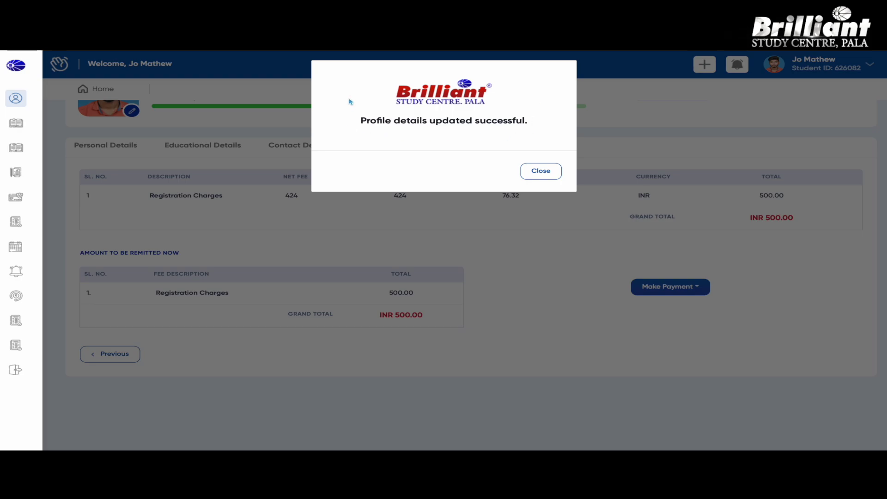
Dismiss the profile-updated notice and choose Pay Online for the INR 500 registration fee
left_click(530, 178)
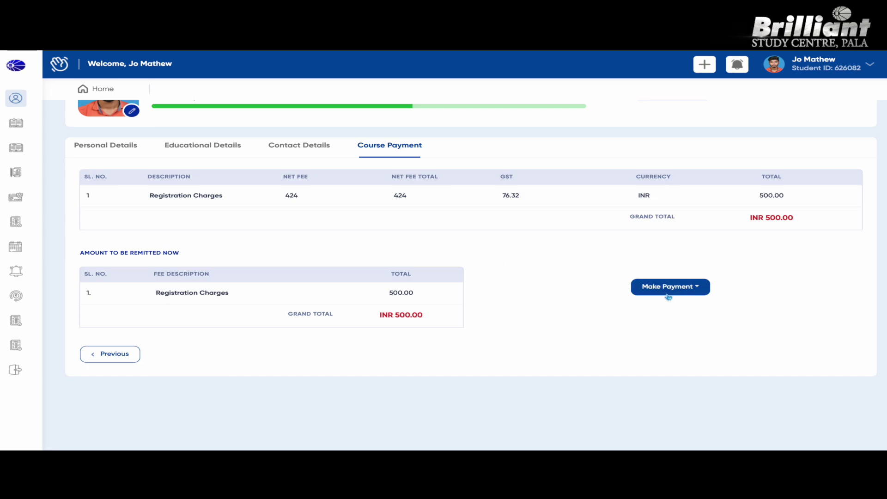
left_click(669, 287)
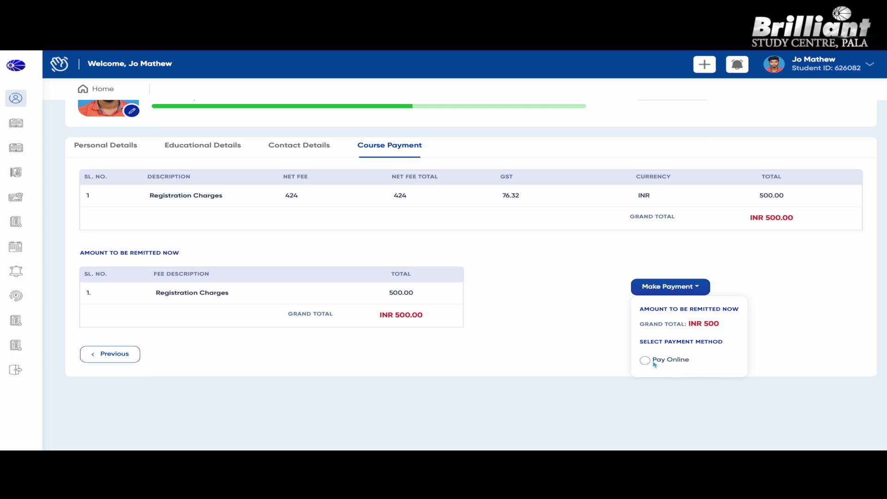
left_click(647, 362)
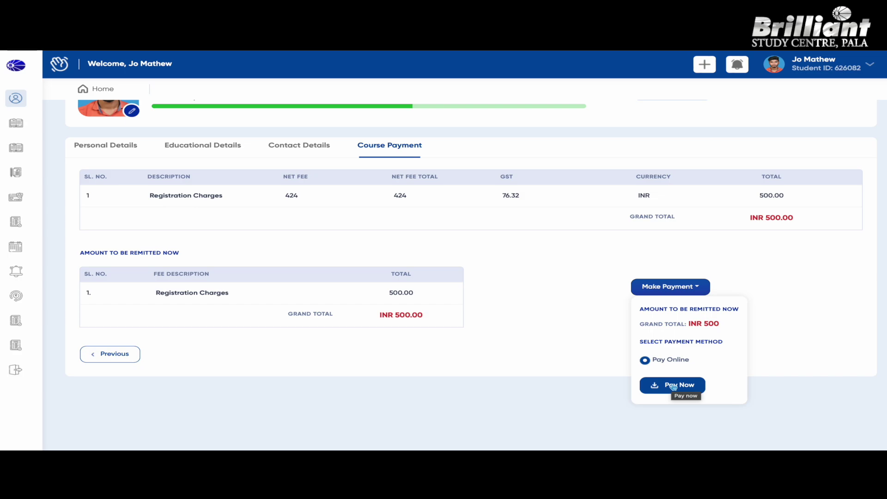
left_click(673, 386)
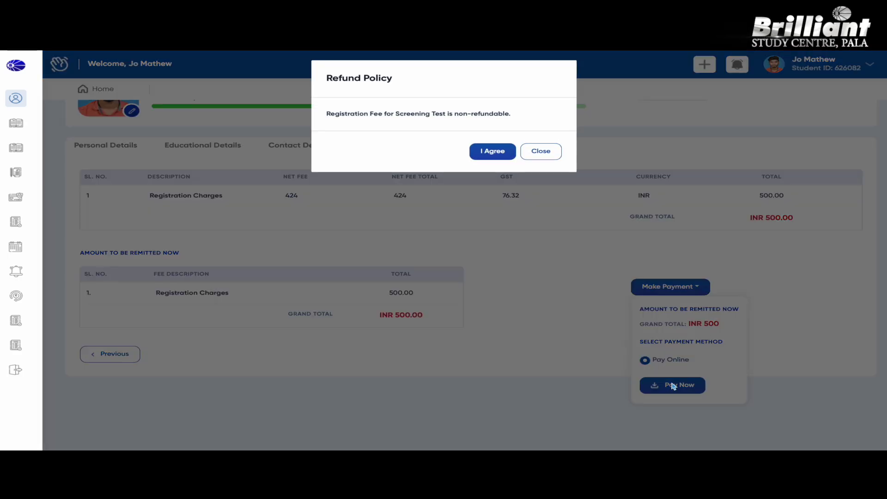
Agree to the refund policy, select UPI in Razorpay Checkout and paste the UPI ID
left_click(483, 150)
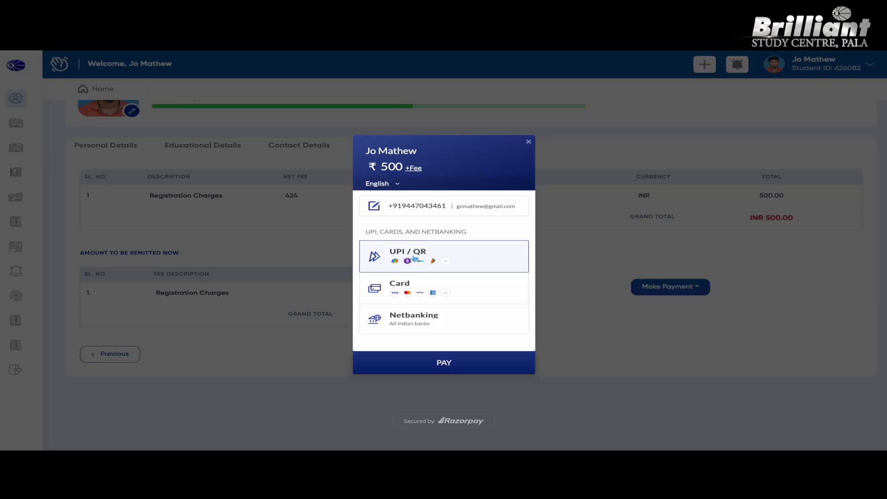
left_click(459, 259)
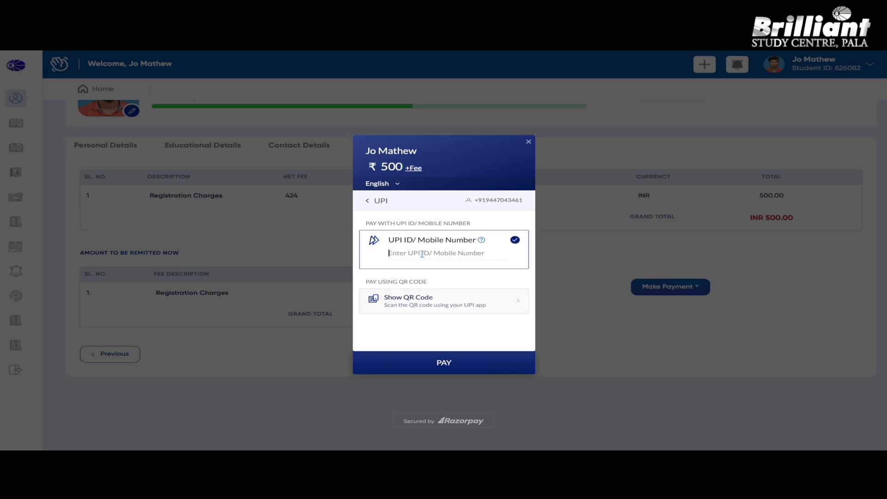
key("ctrl+v")
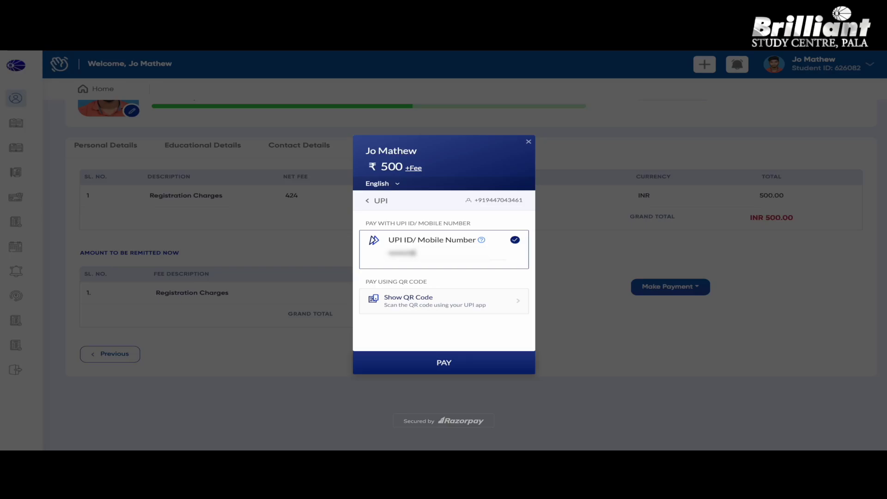